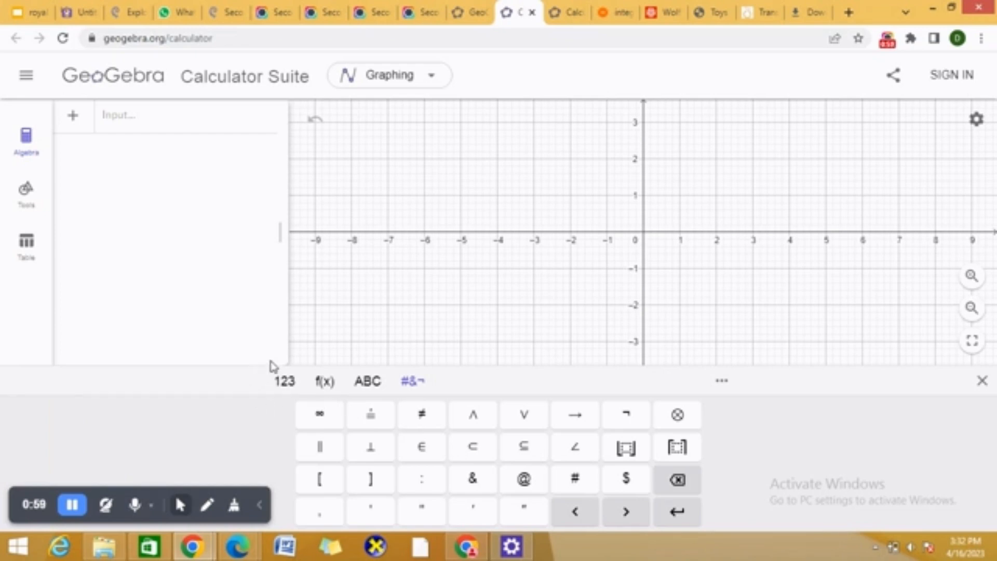
click(285, 382)
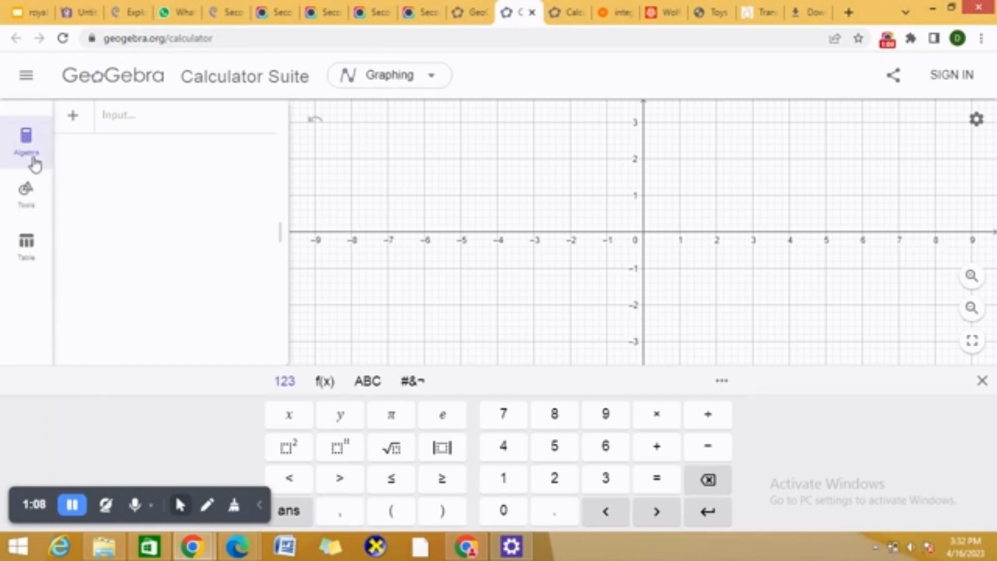
click(35, 153)
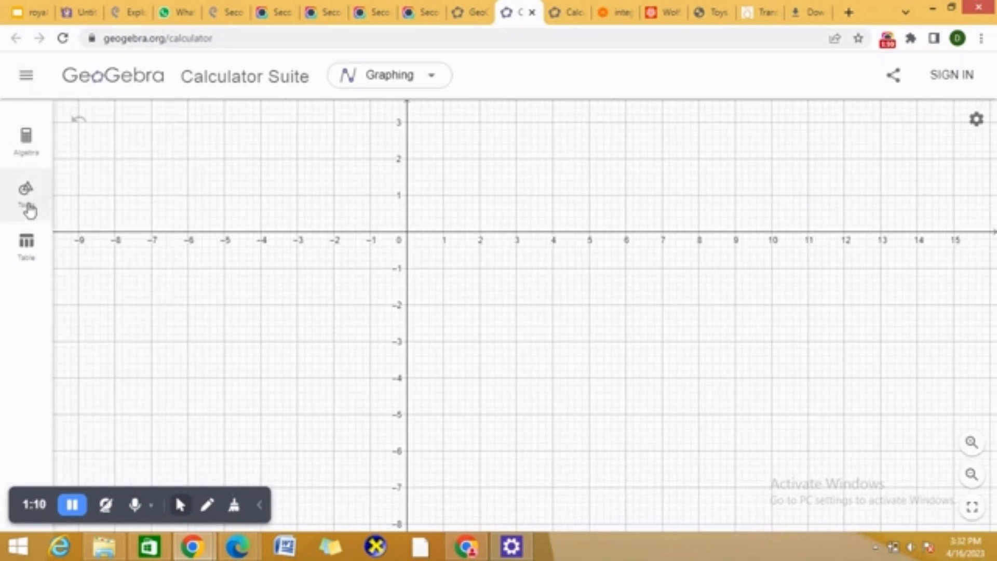
click(29, 208)
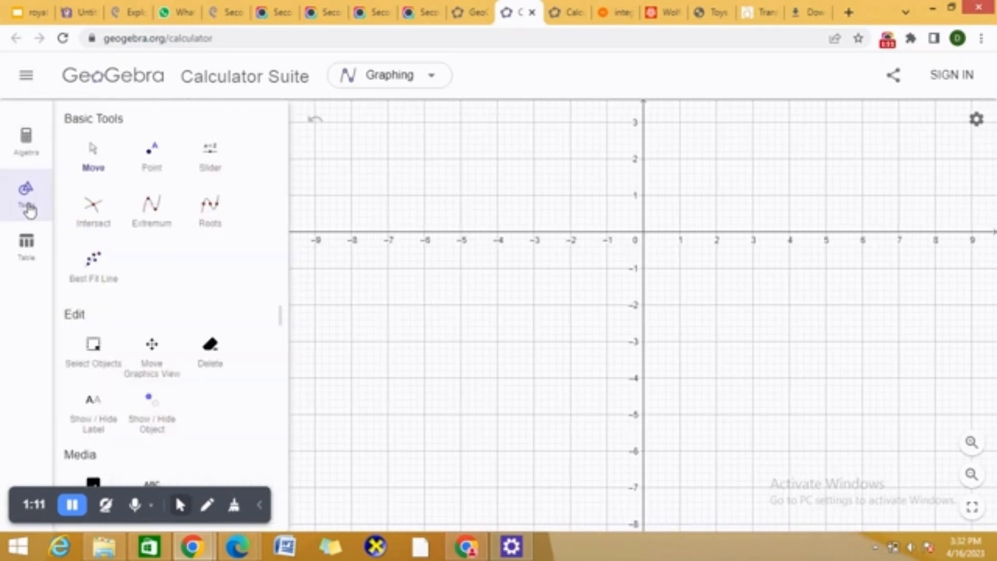
click(38, 249)
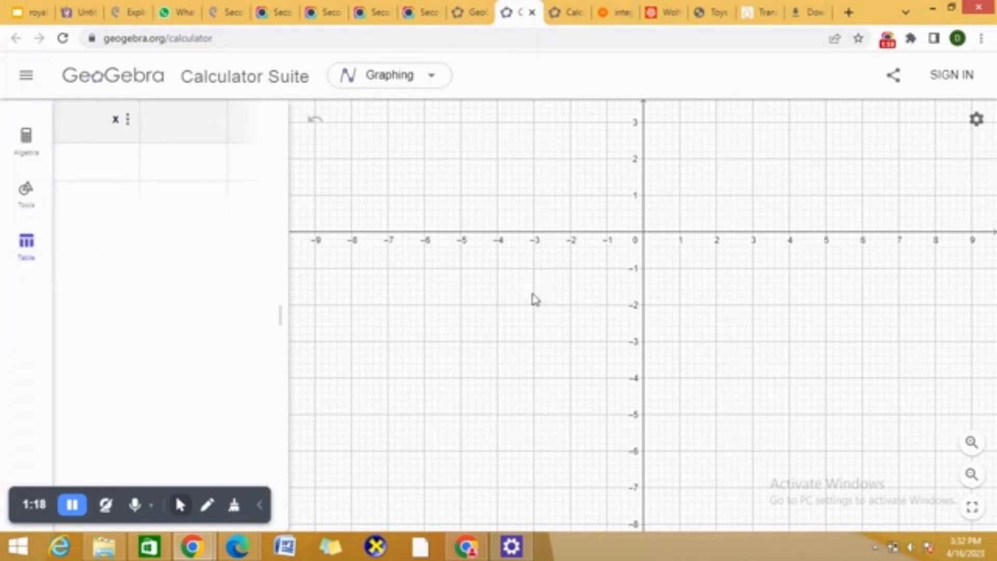
- Place four free points in the graph at about (-5.9, 1.7), (3.2, 2.3), (2.6, -5.1) and (-5.6, -5.5)
click(45, 205)
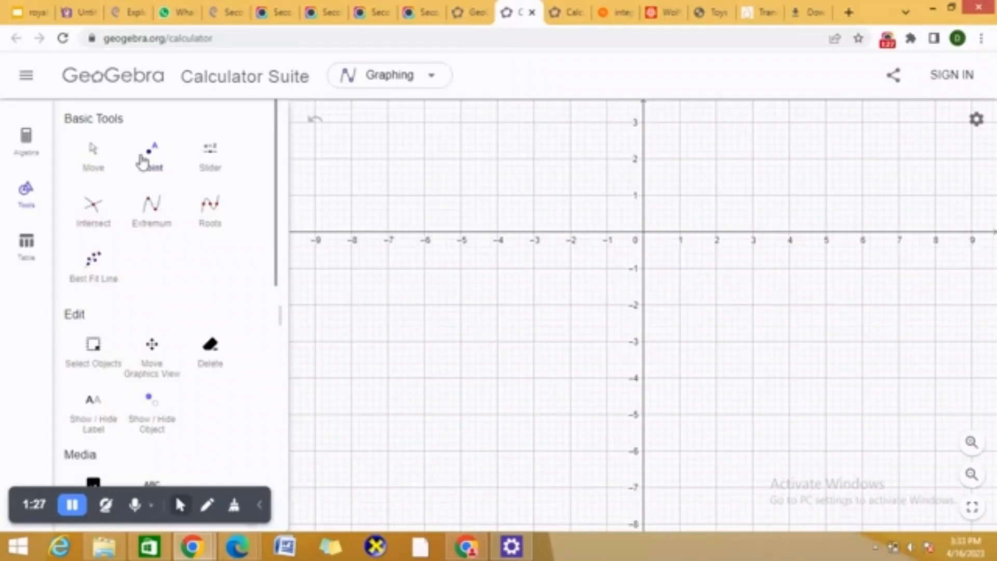
click(148, 158)
click(426, 171)
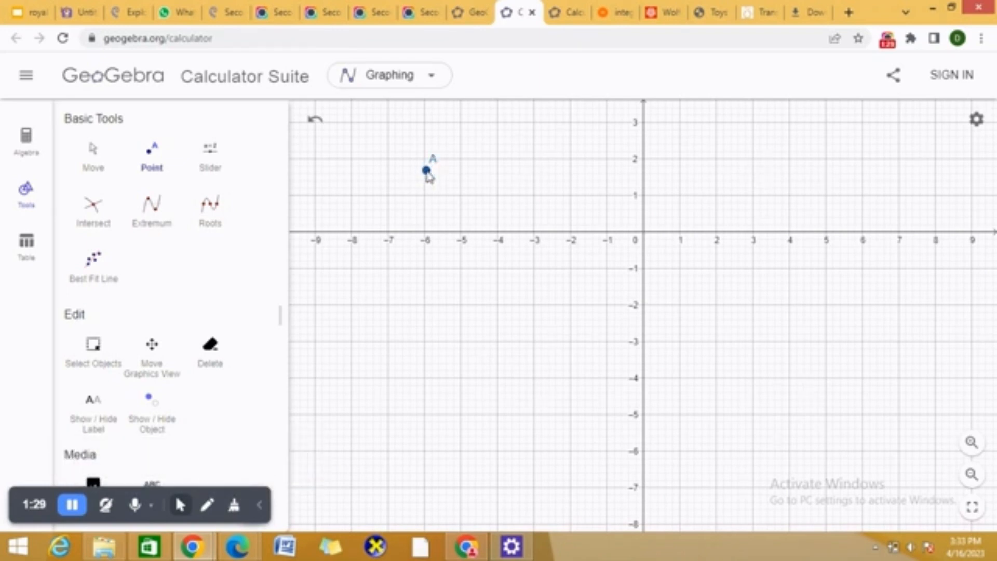
click(760, 150)
click(738, 419)
click(439, 433)
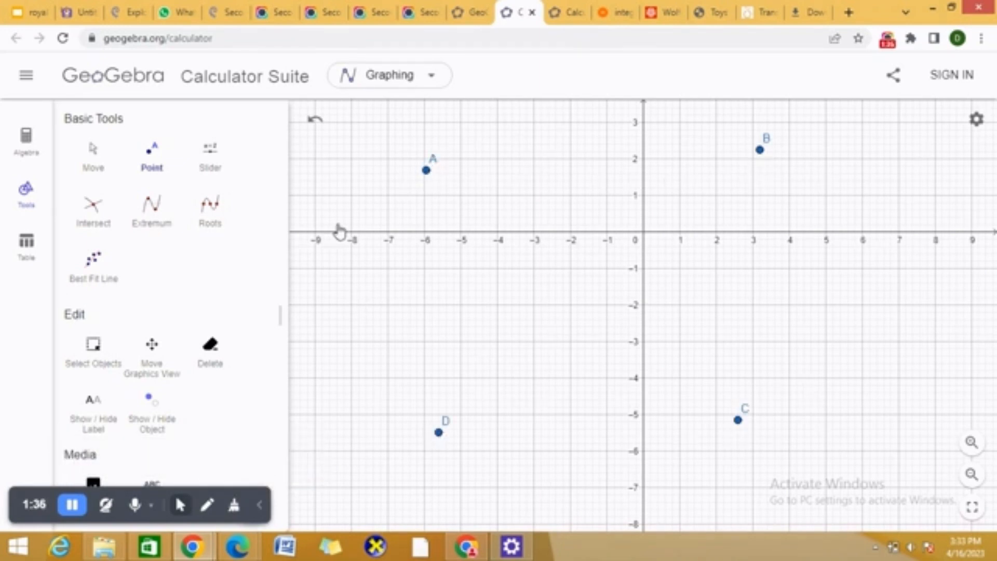
- Add a horizontal number slider a = 1 just above the x-axis, ranging from -5 to 5, with oscillating animation at speed 1
click(224, 166)
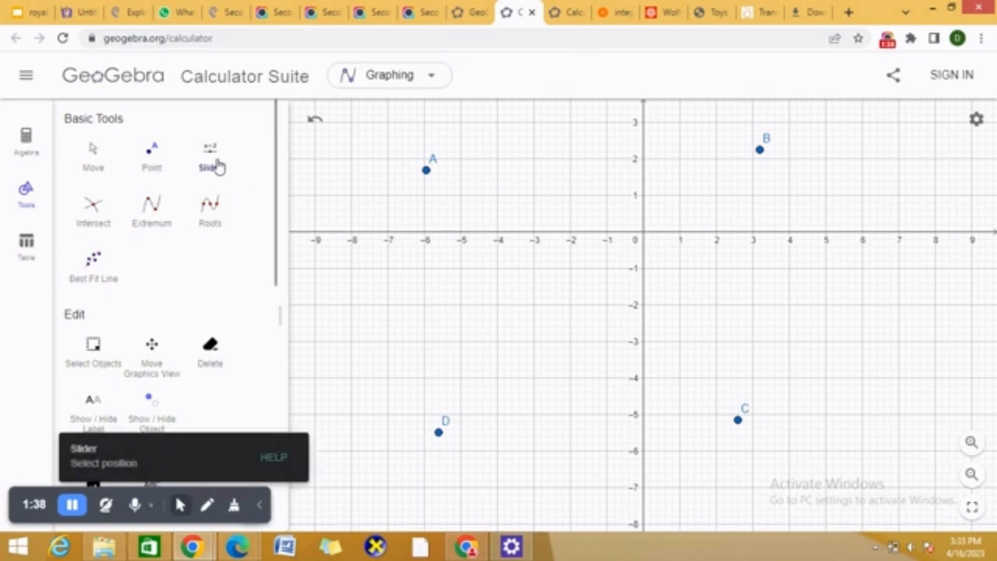
click(595, 222)
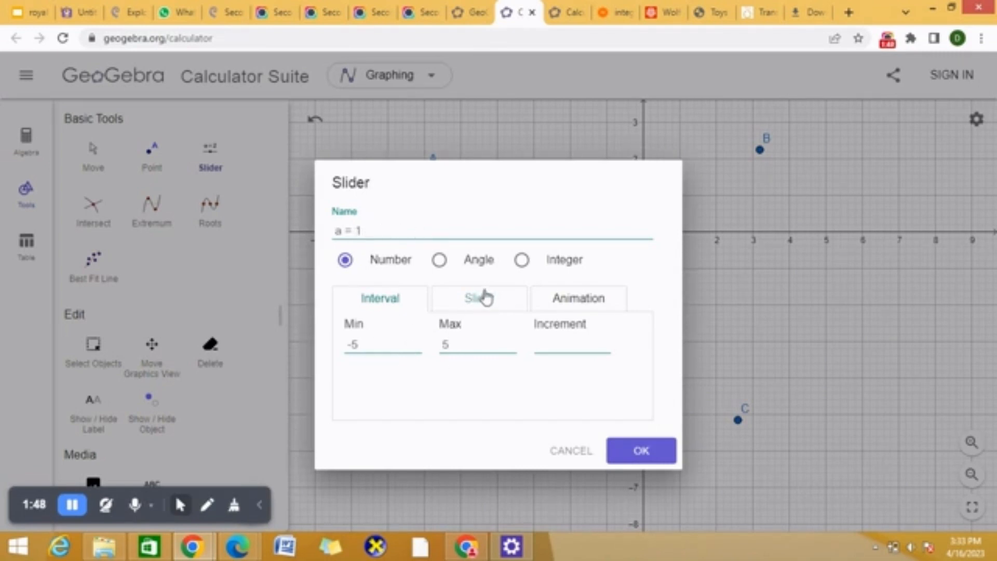
click(485, 298)
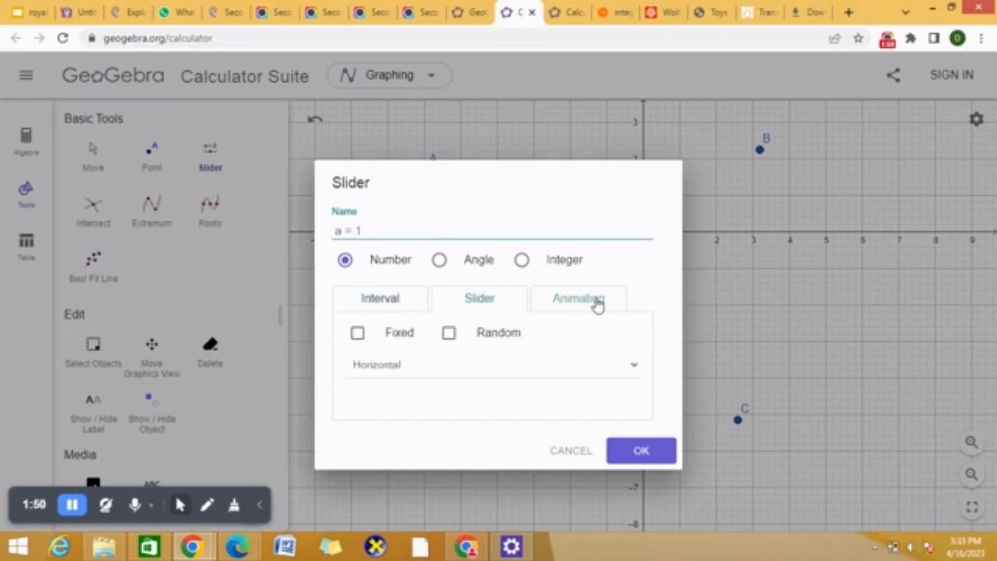
click(600, 305)
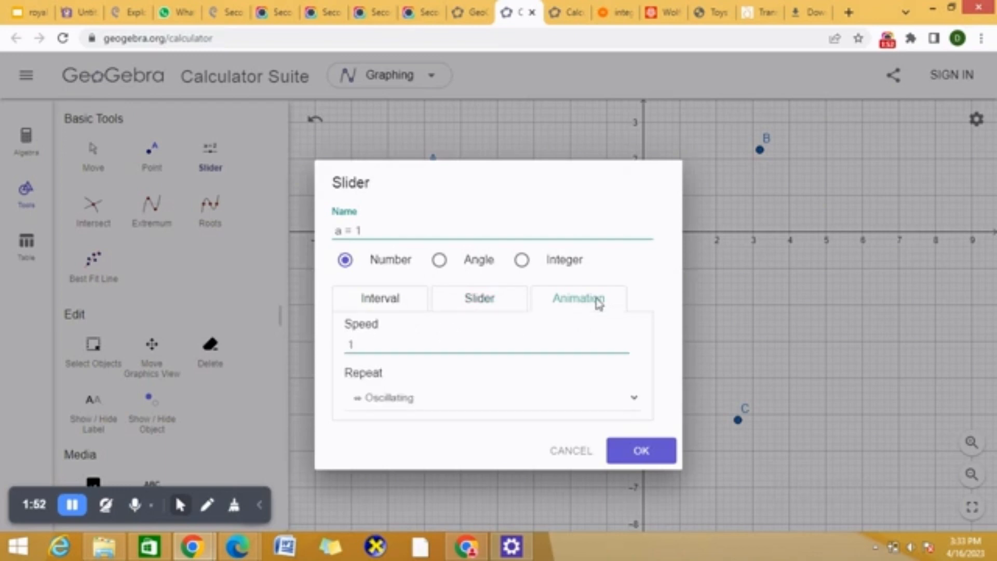
click(643, 455)
- Move point B to (2.66, 2.51), confirming its redefinition, and move point C to about (3.26, -5.37)
click(95, 216)
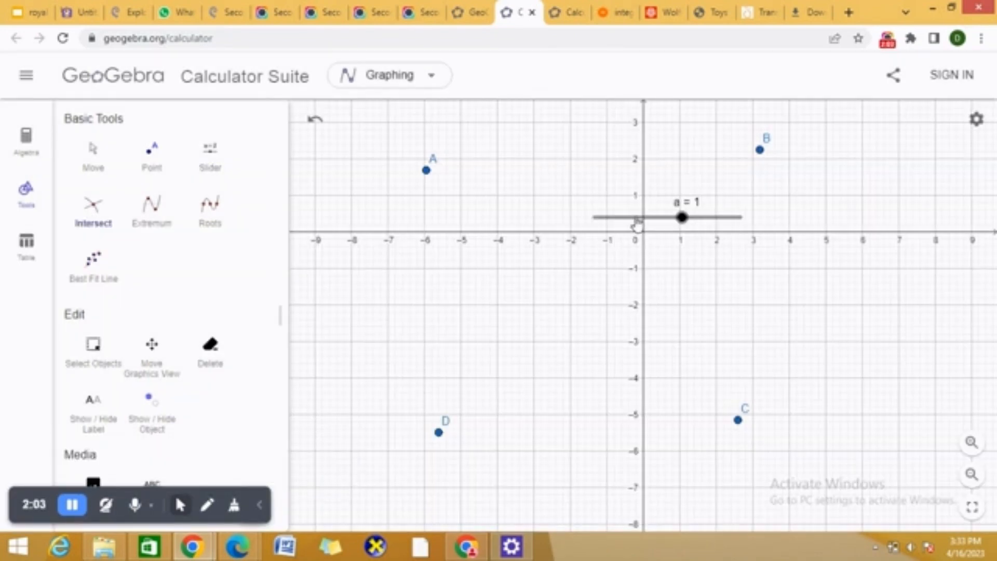
key(Escape)
click(638, 223)
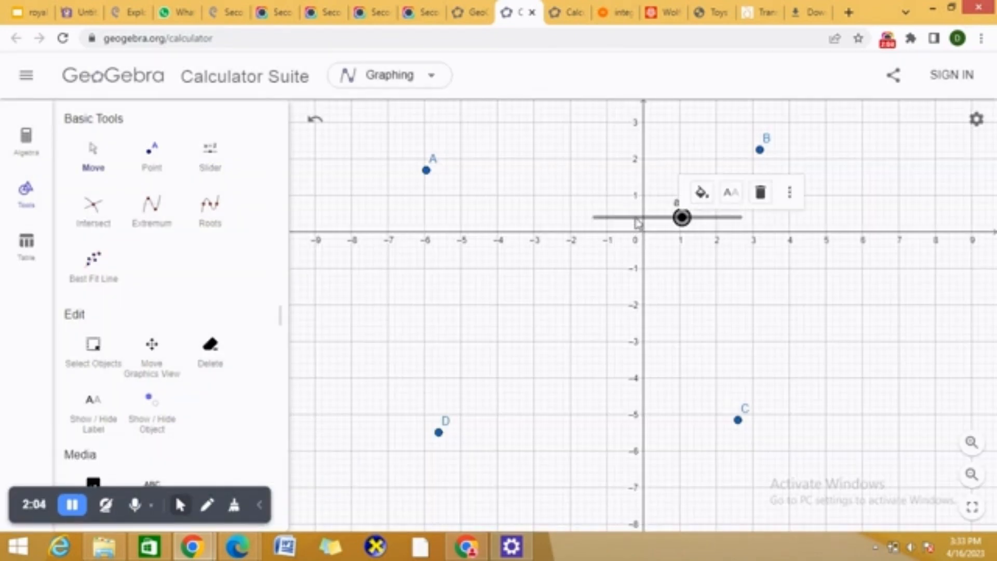
click(659, 217)
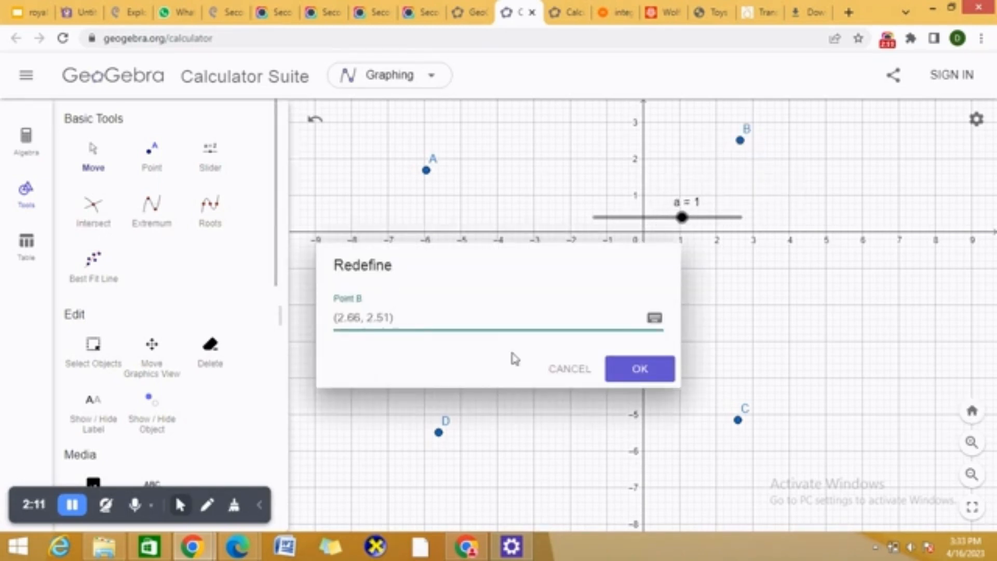
click(659, 369)
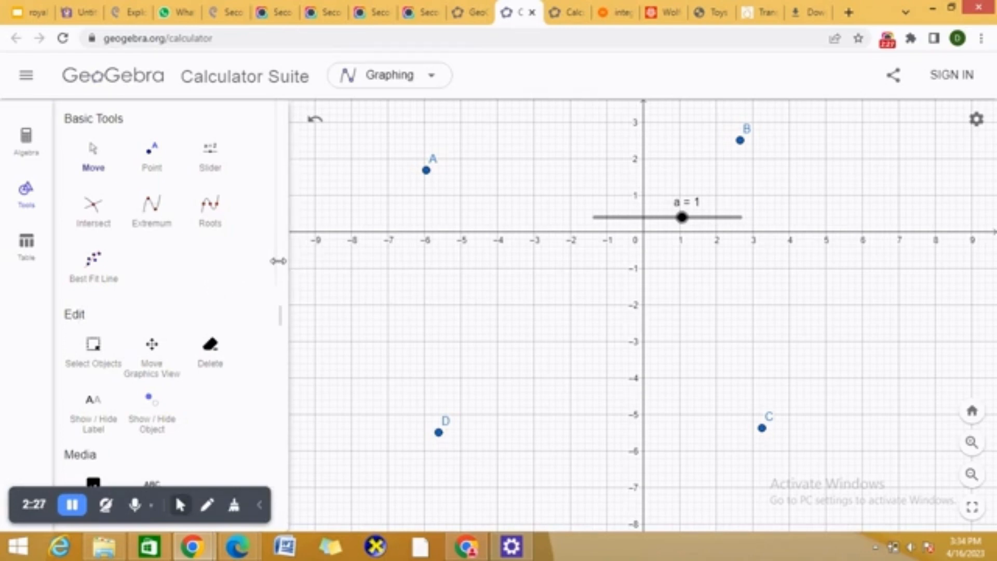
- Try the Perpendicular Line tool on the slider, and move point A to about (-6.12, 1.79)
scroll(156, 238, down, 1)
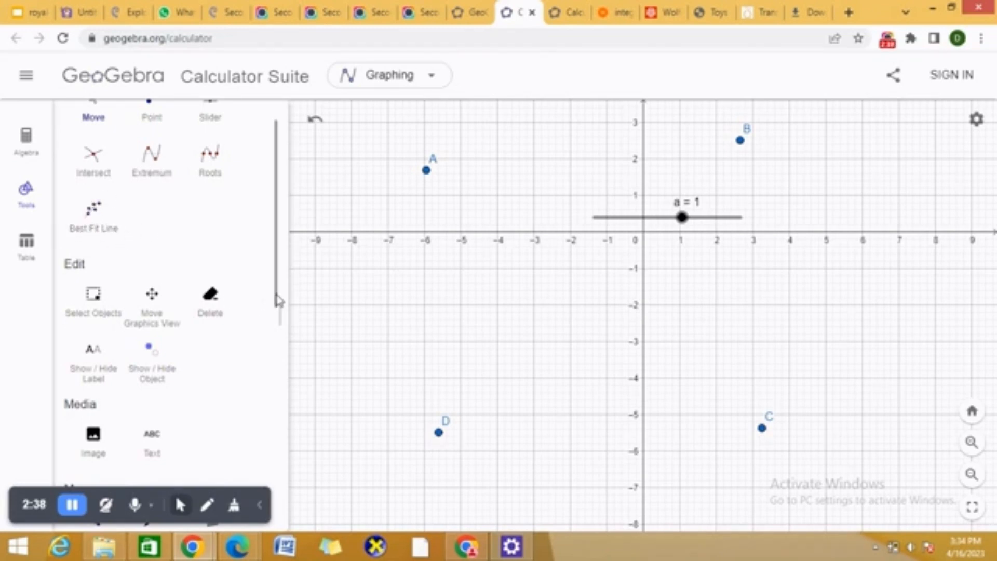
scroll(277, 331, down, 8)
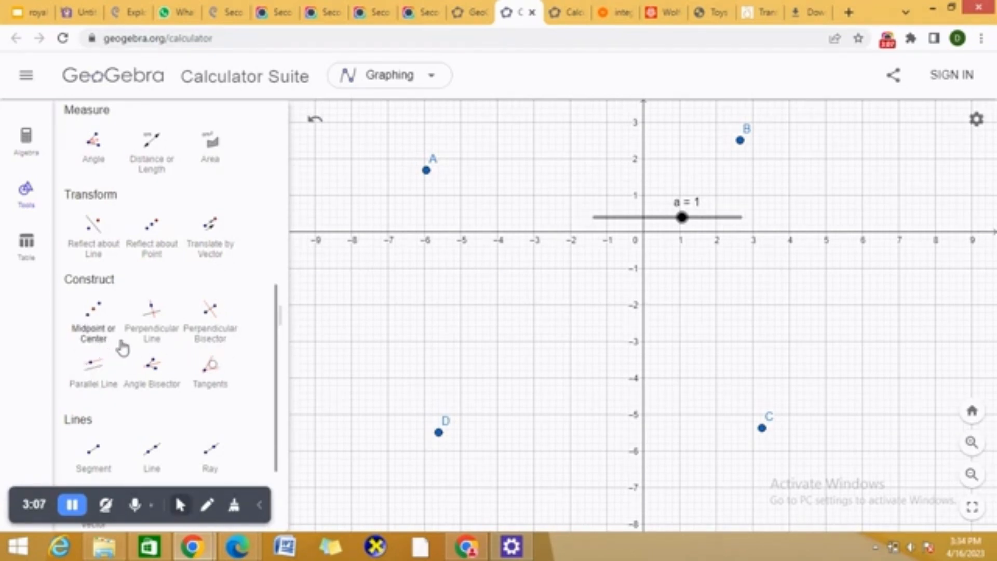
click(161, 346)
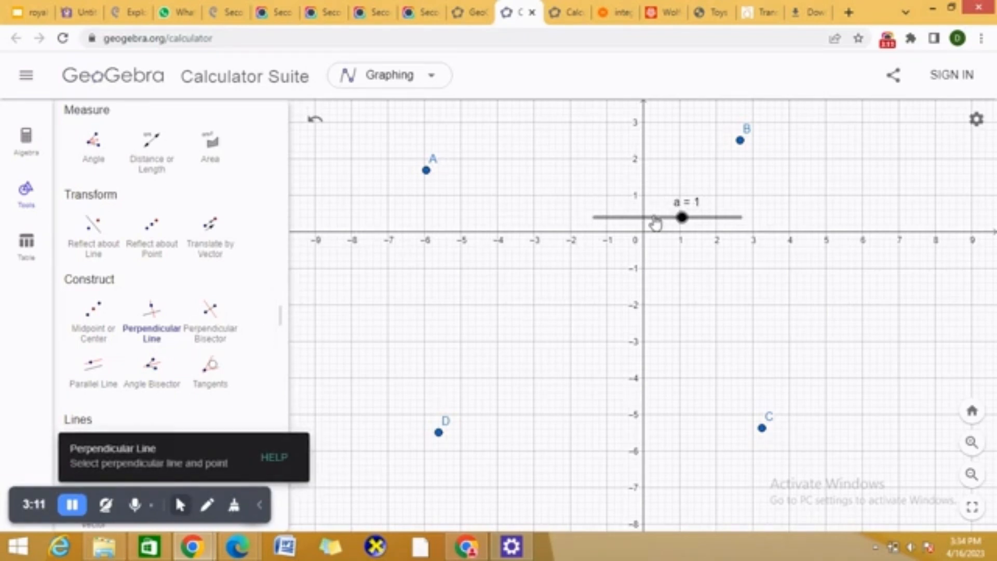
click(655, 223)
click(707, 327)
click(420, 167)
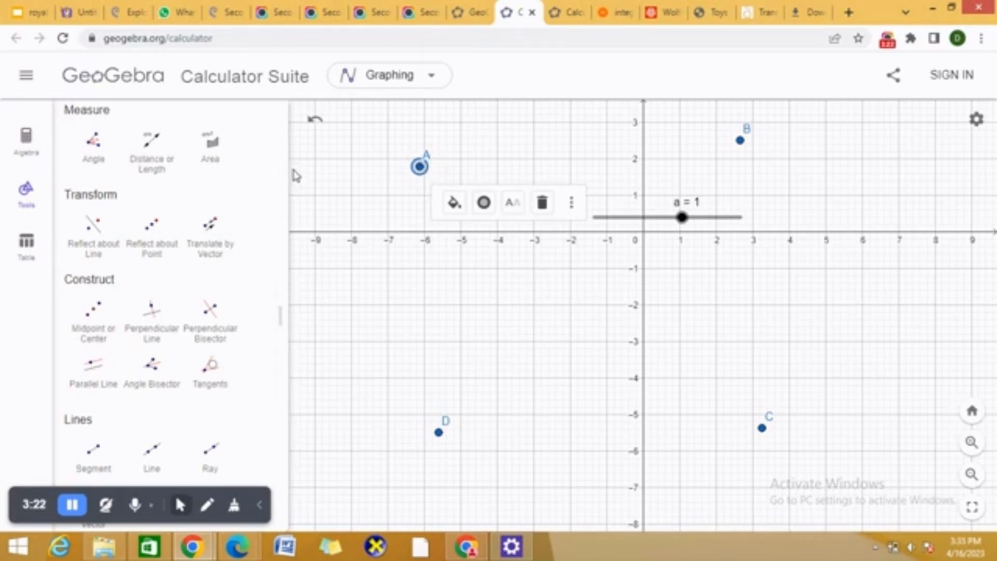
- Check the points listed in the Algebra view and delete the slider just above the x-axis
drag(277, 335, 285, 107)
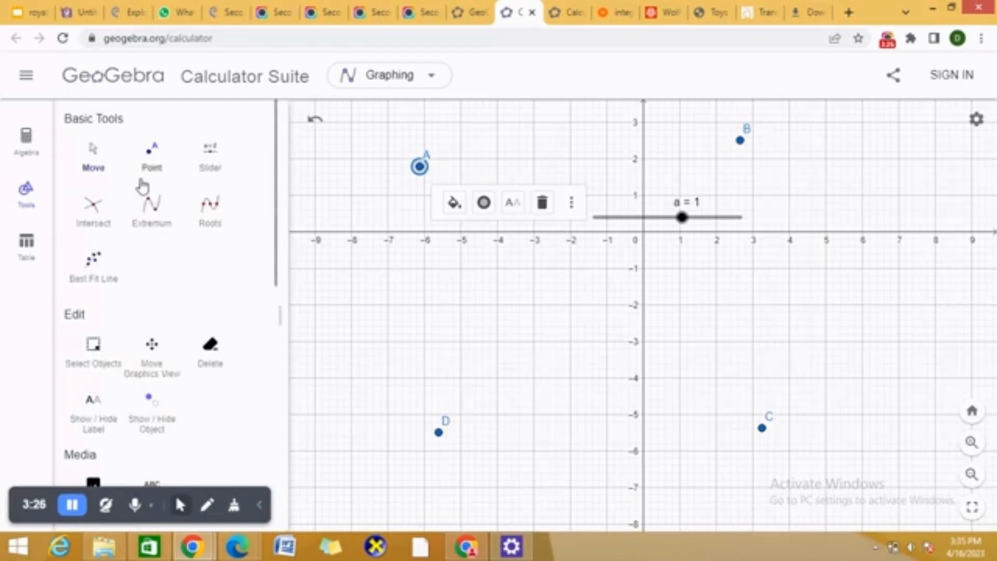
click(26, 141)
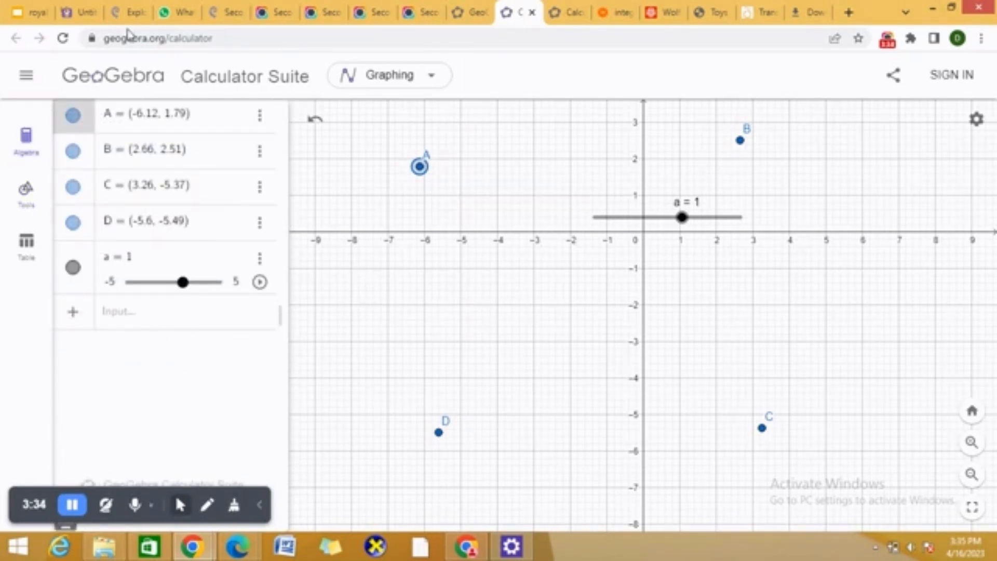
click(27, 202)
click(212, 346)
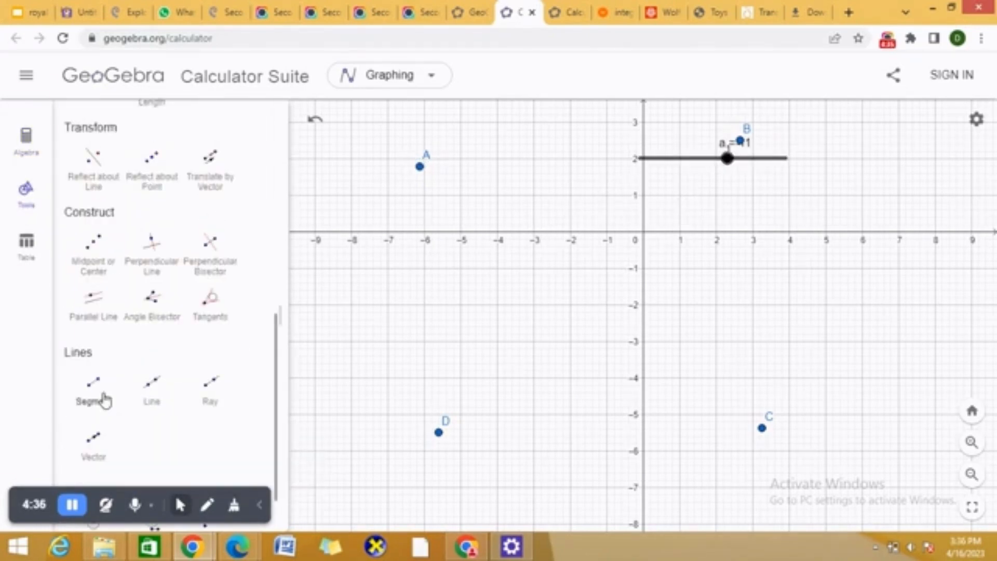
- Draw a triangle from three segments with vertices at about (-4.5, 0.57), (3.38, -1.81) and (-2.5, -3.9), and review its entries in the Algebra view
click(104, 400)
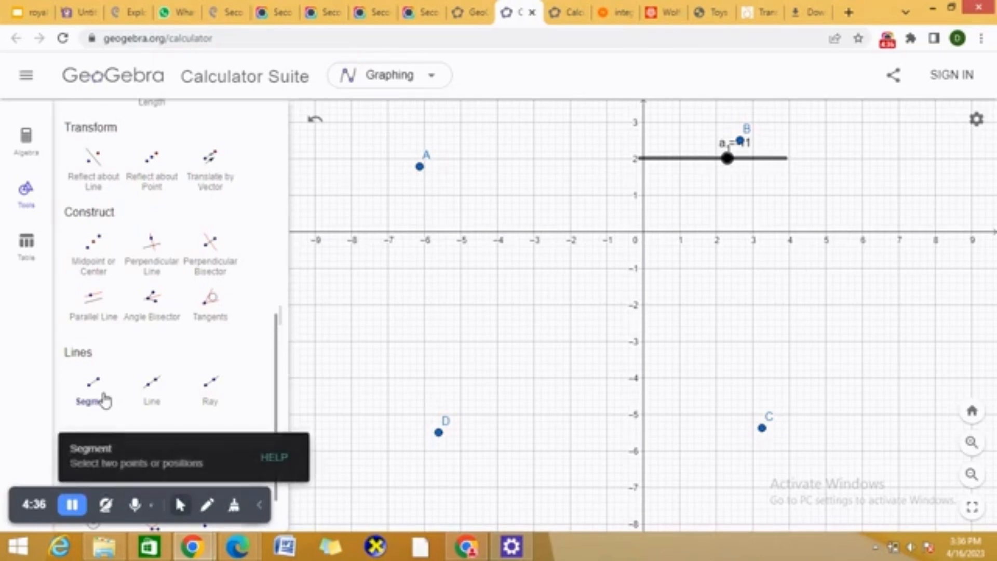
click(479, 211)
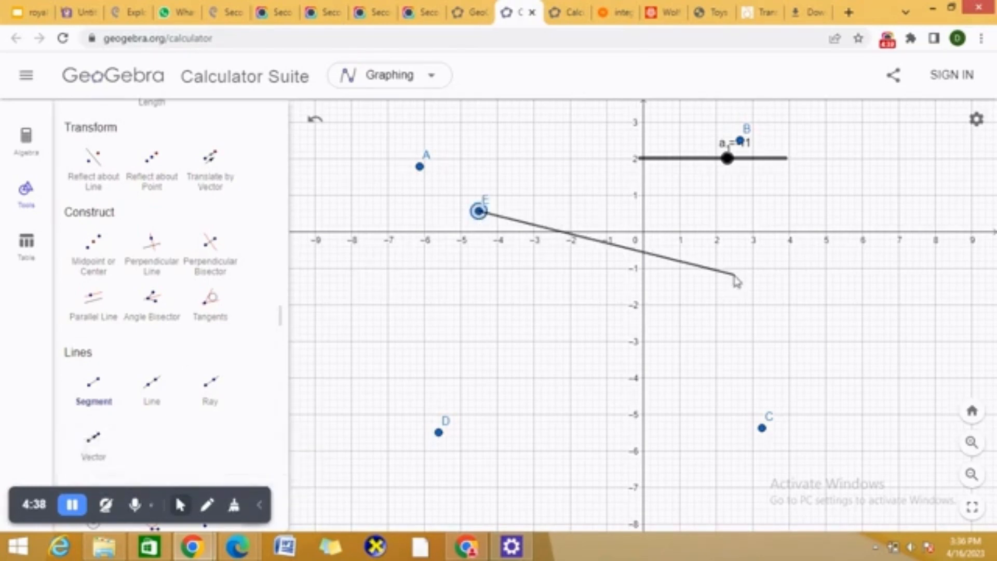
click(766, 297)
click(766, 297)
click(551, 372)
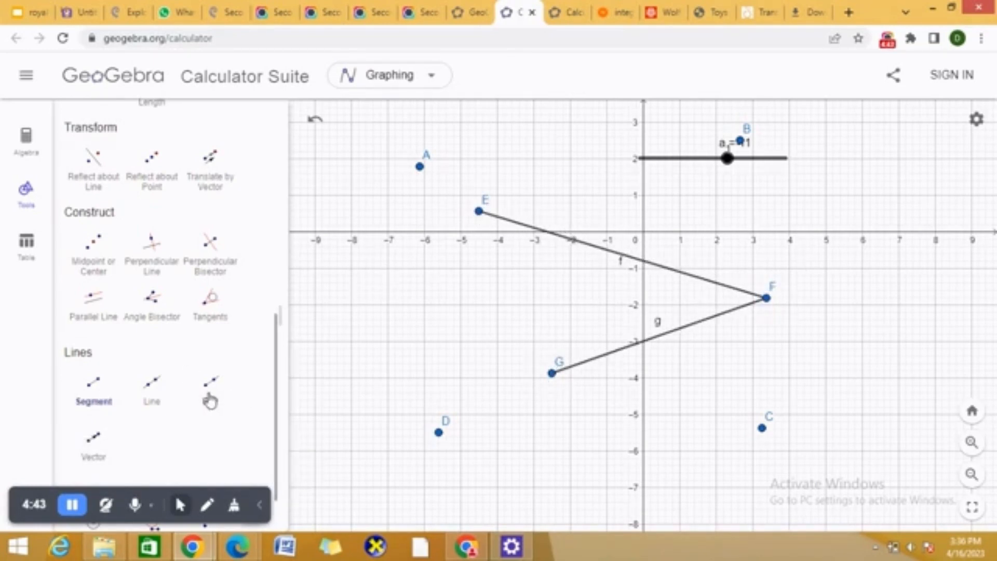
click(478, 212)
click(553, 374)
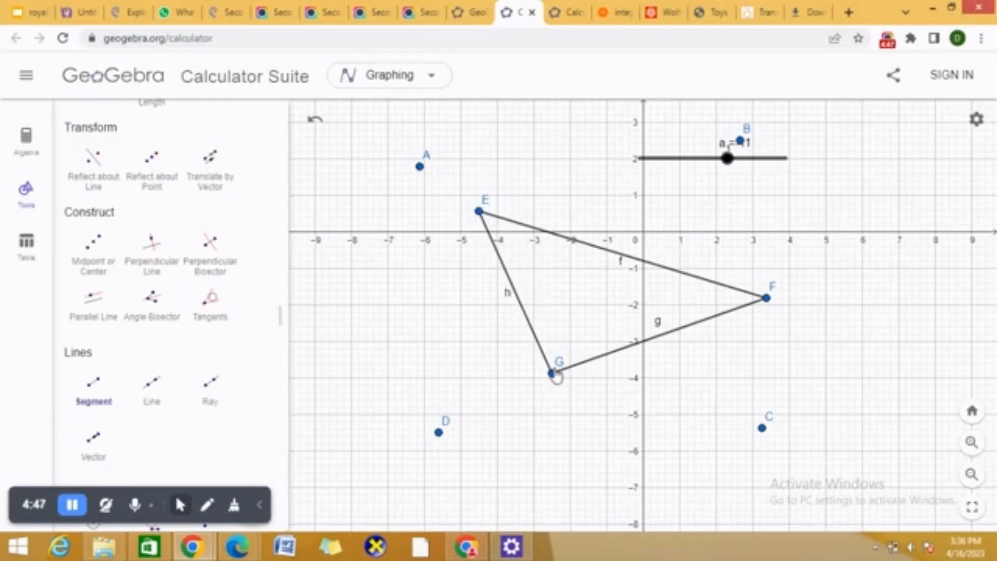
click(26, 138)
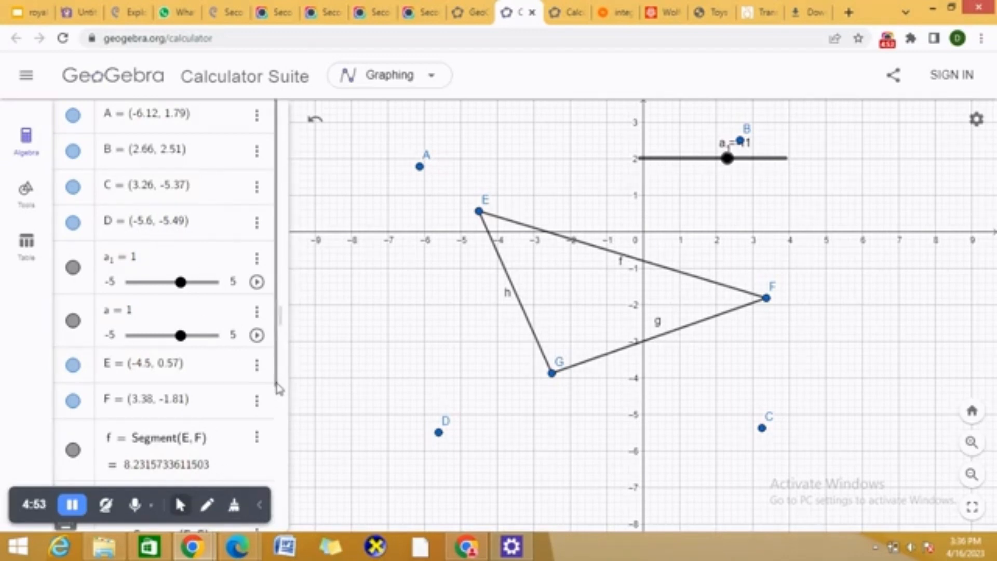
scroll(277, 388, down, 6)
- Draw a line through point A and about (-3.5, 1.8), and a ray from point D through about (-3.6, -5.5)
click(26, 189)
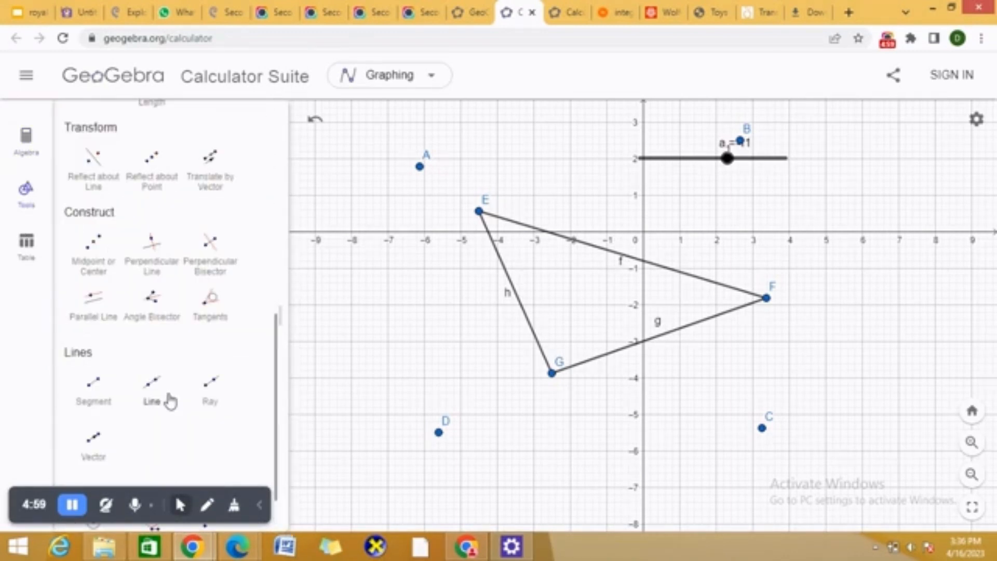
click(170, 398)
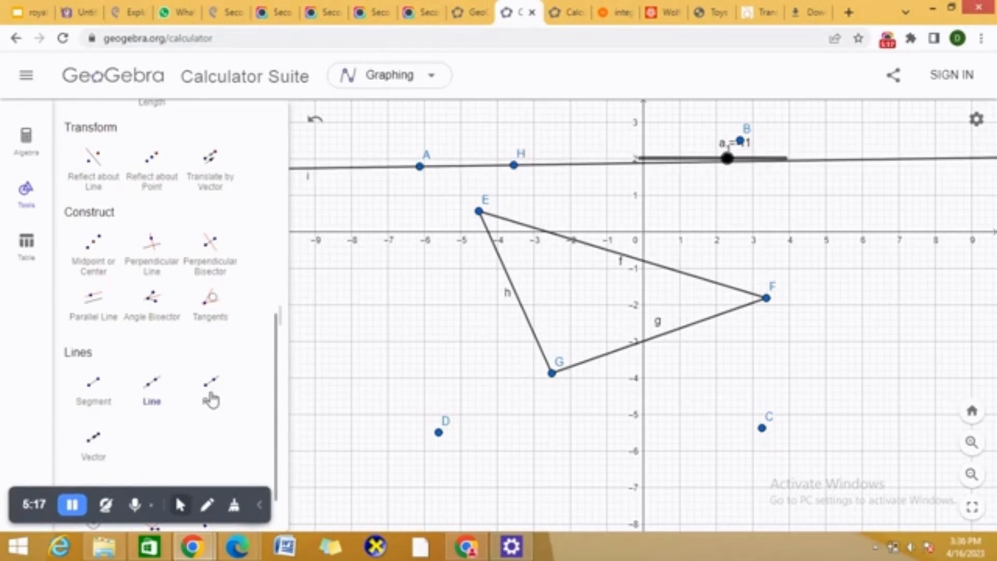
click(211, 400)
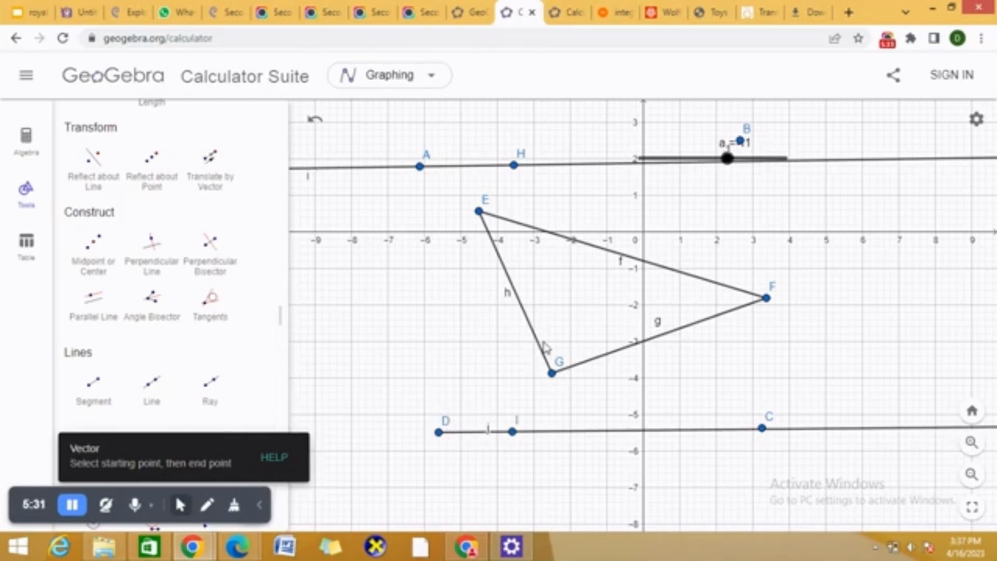
- Draw a vector below the triangle from about (0, -4.1) to about (4.8, -2.4)
click(645, 383)
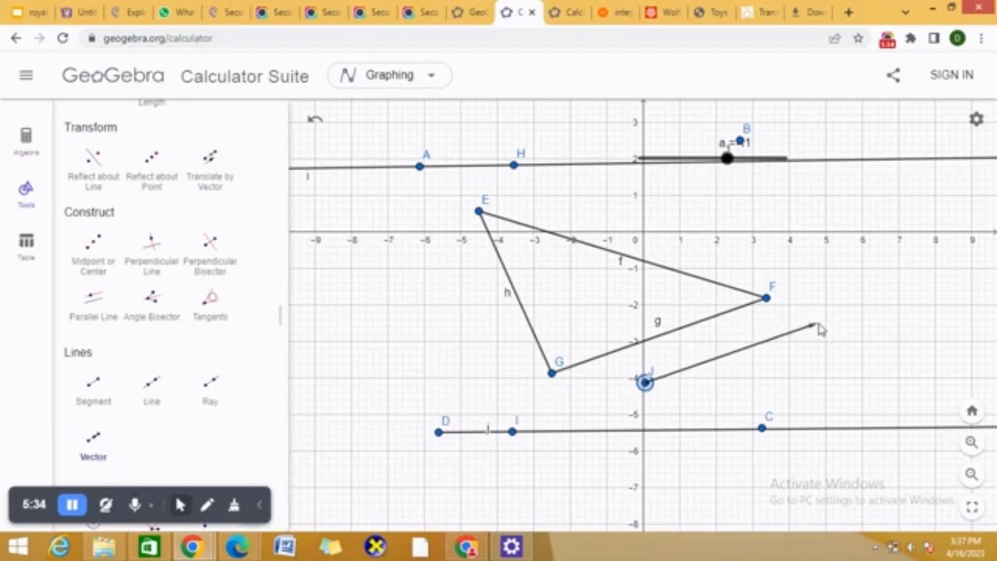
click(818, 321)
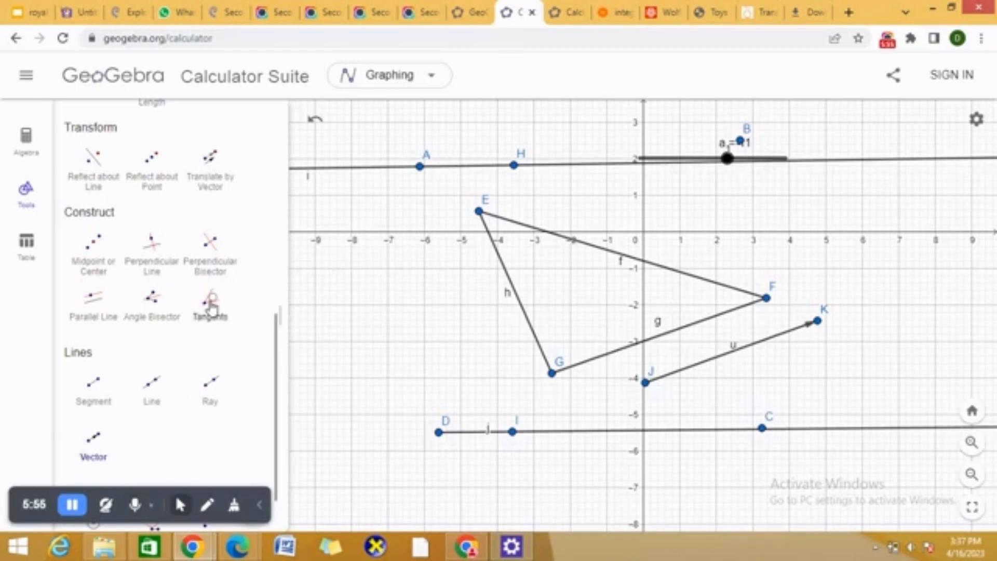
- Measure the angle at vertex E of the triangle between segments h and f
click(210, 300)
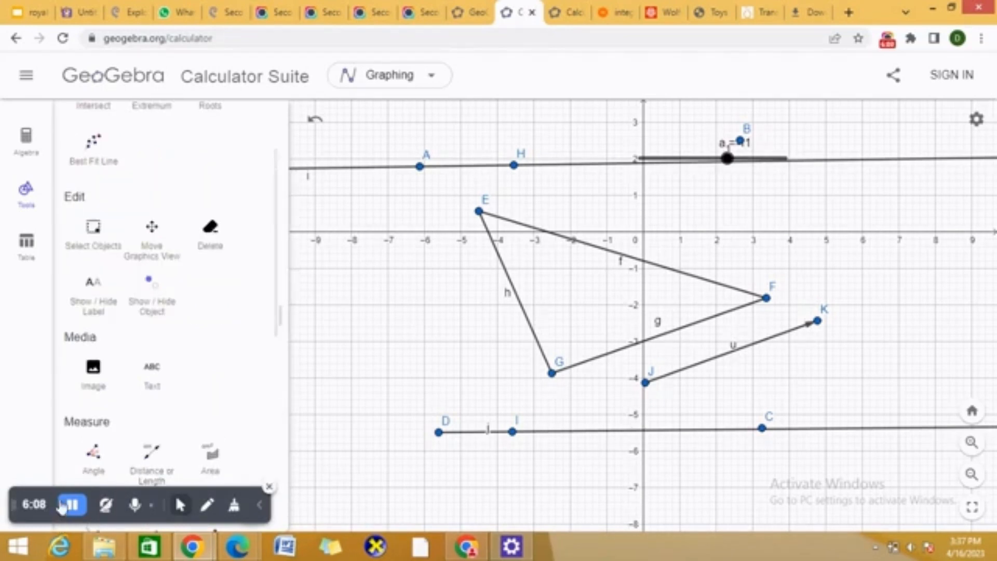
click(92, 469)
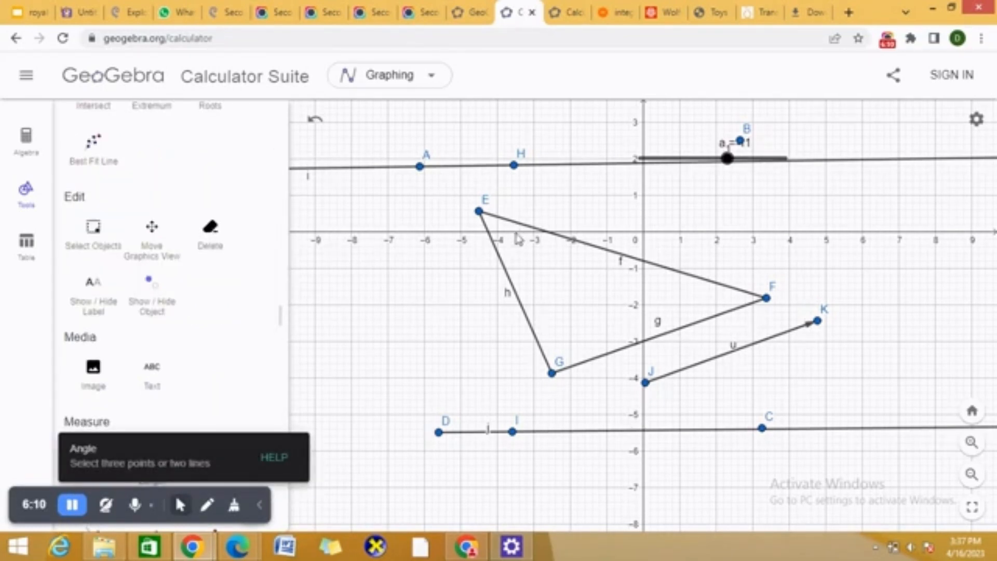
click(500, 262)
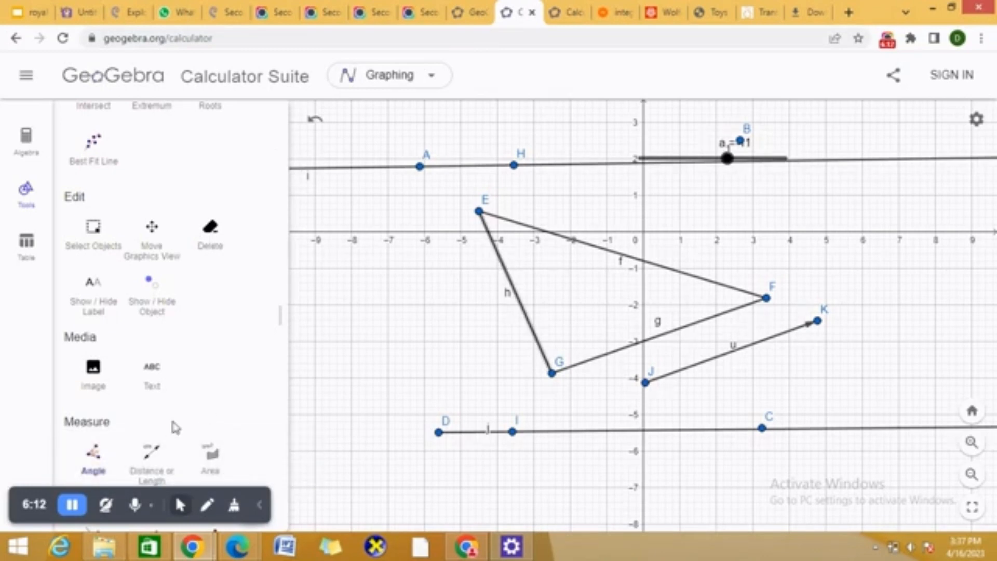
click(562, 243)
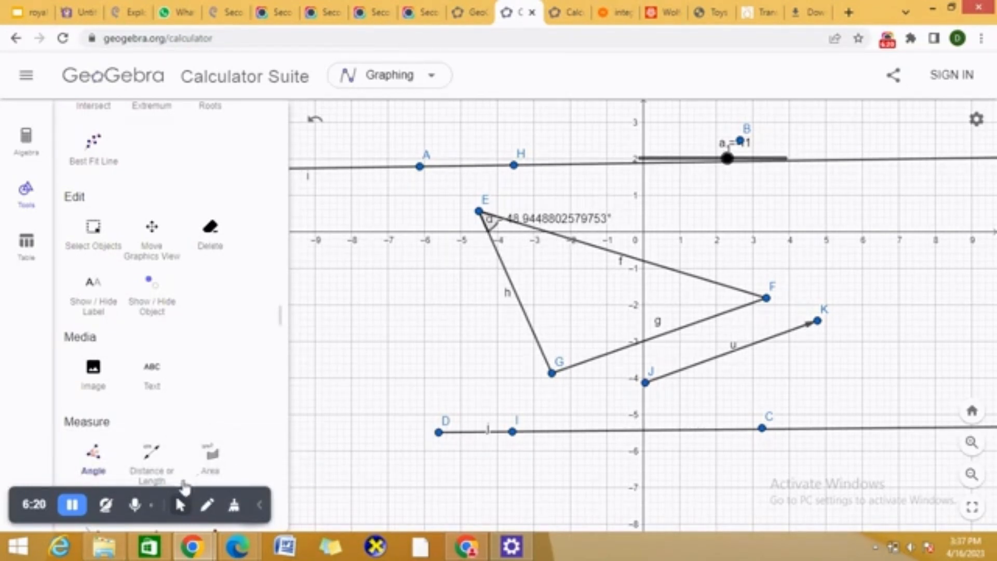
- Measure the angles at the triangle's other two vertices, G and F, with the Angle tool
click(539, 351)
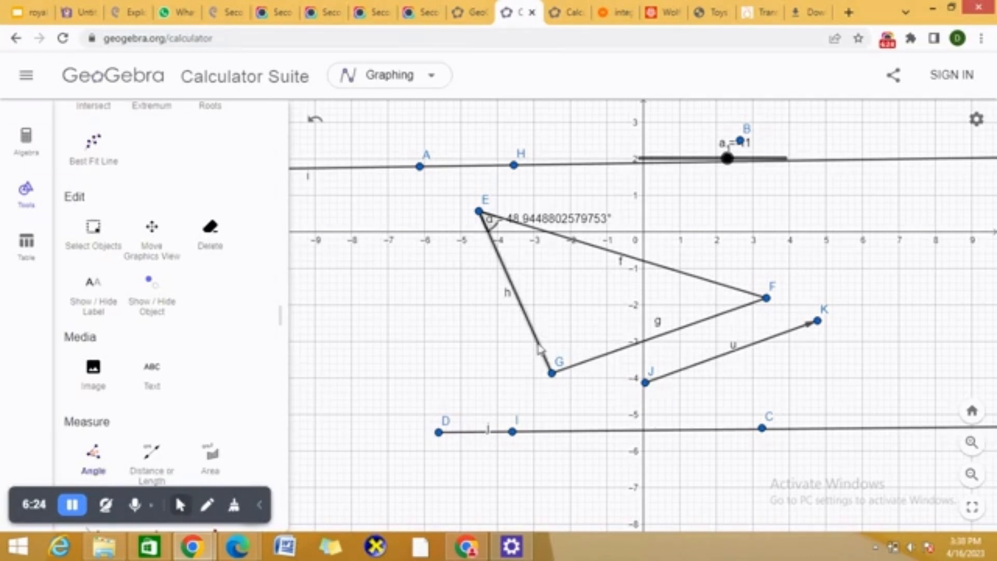
click(604, 353)
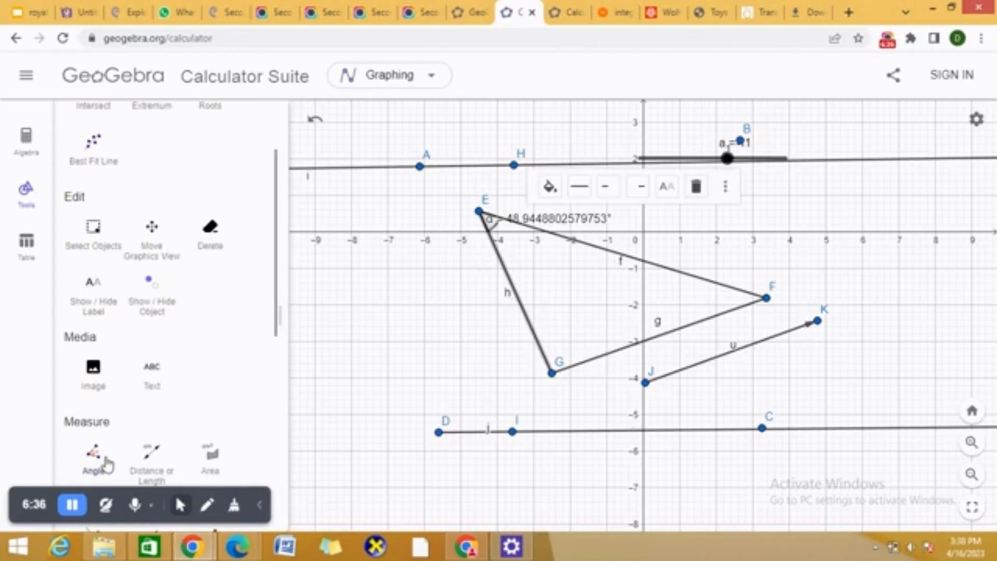
click(106, 461)
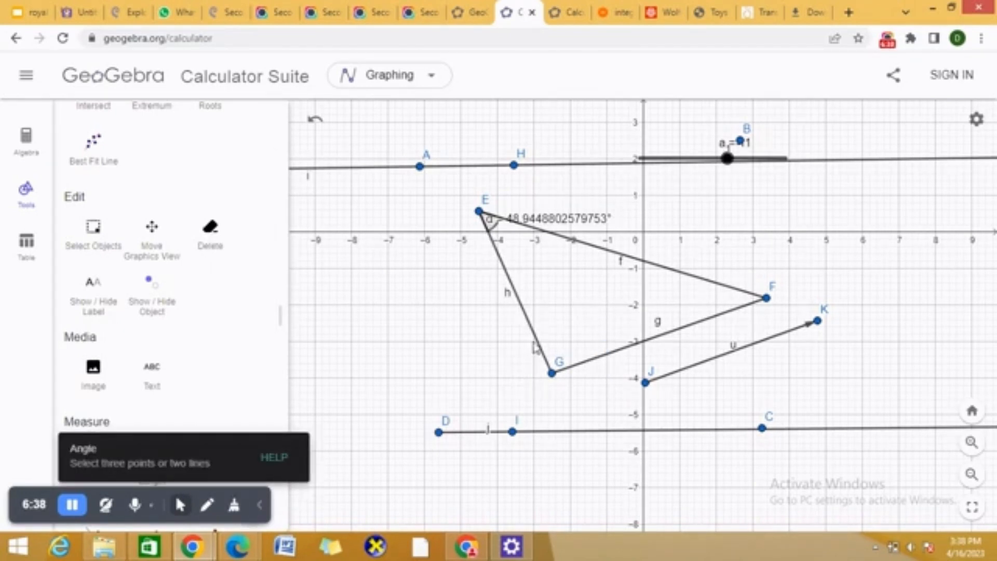
click(539, 344)
click(595, 359)
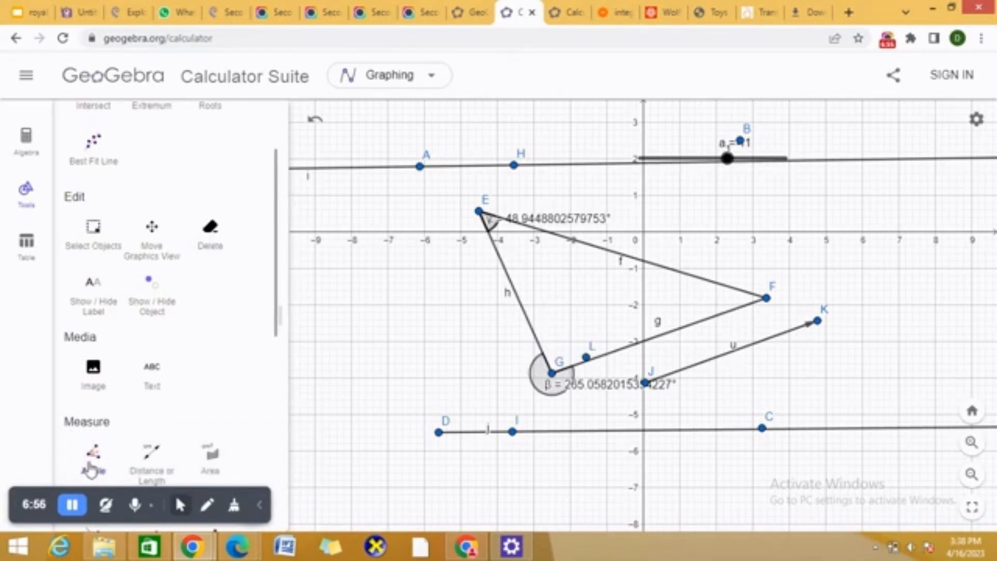
click(91, 470)
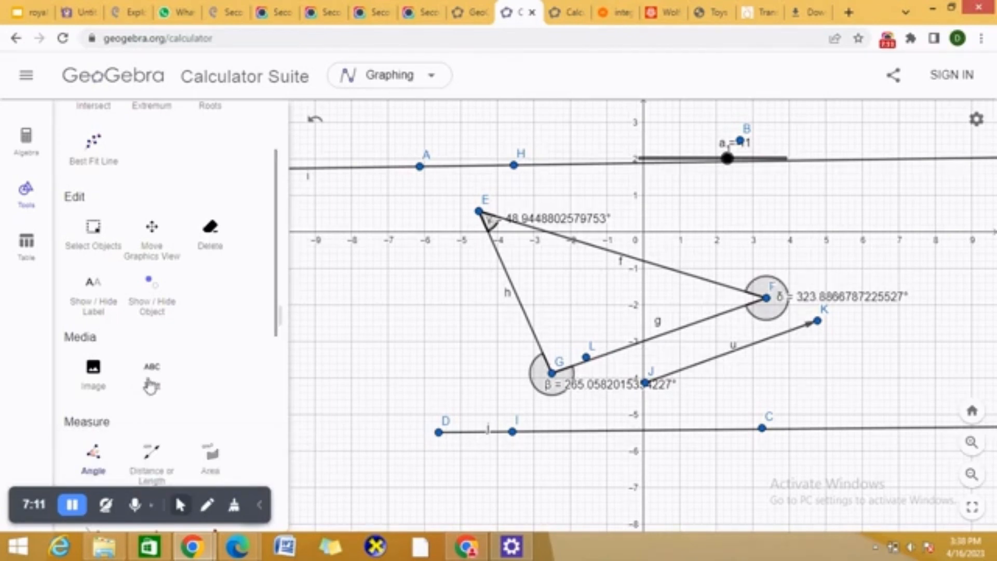
- Try to rename angle δ at vertex F to "Sum of all the angles of triangle is 180°" while adding a text
click(151, 387)
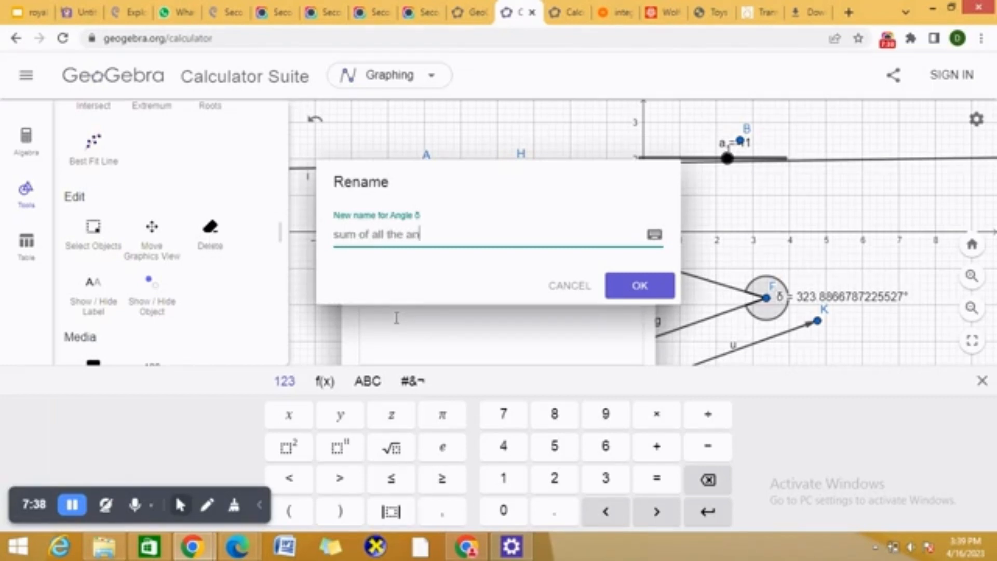
text(gles of tri)
text(angle is 180)
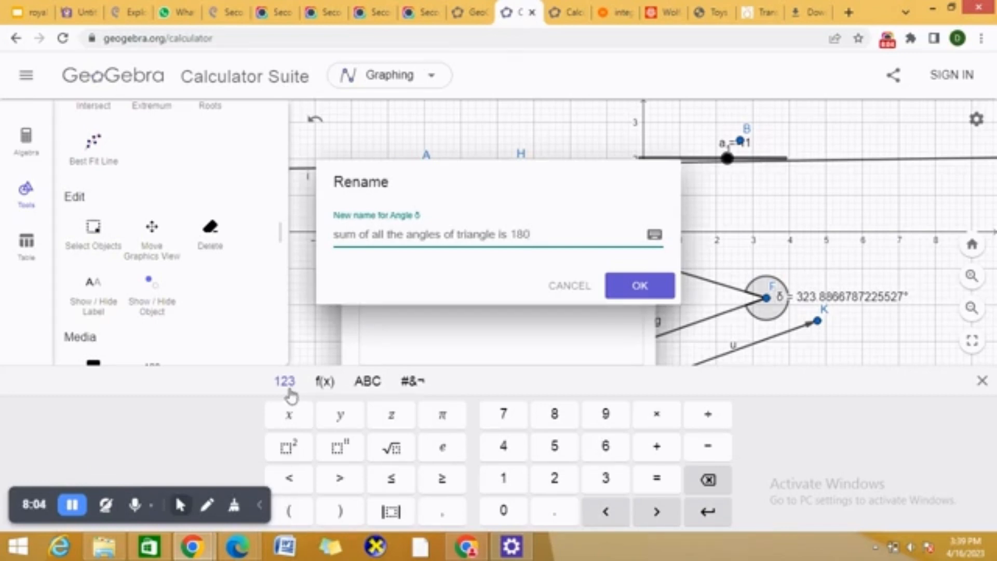
click(324, 382)
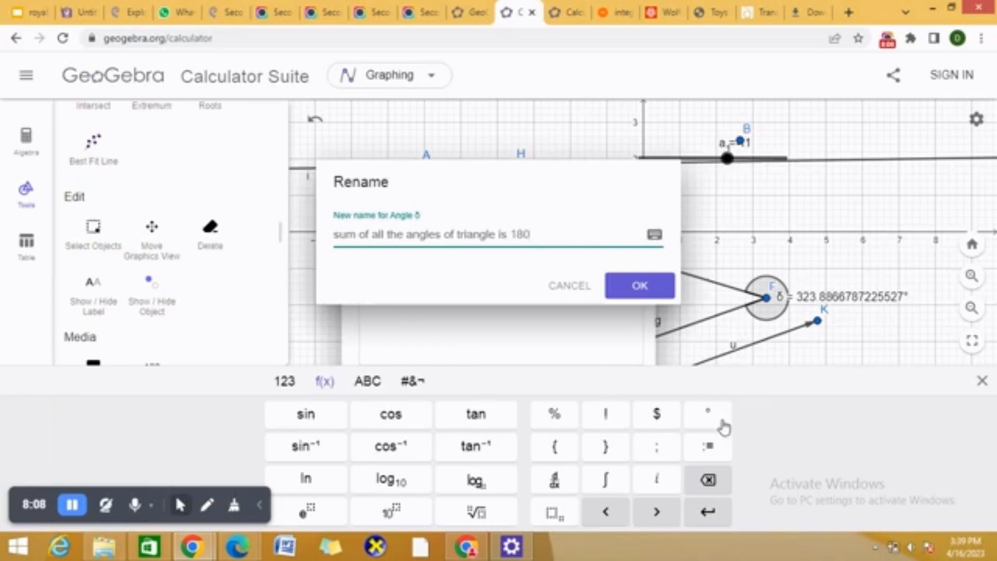
click(722, 426)
click(642, 280)
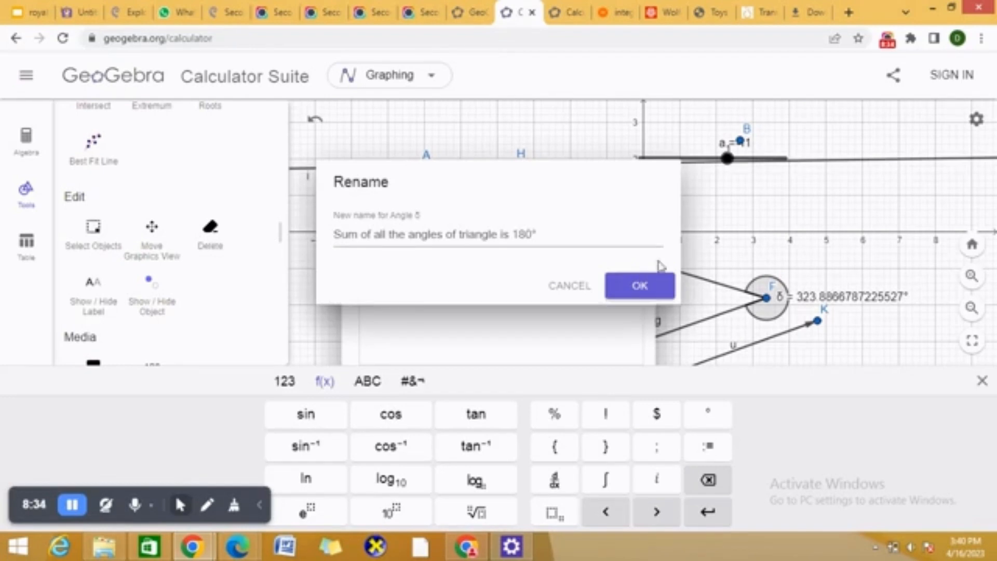
- Clear the sentence, try x as the name for angle δ, and cancel both the renaming and the text entry
click(607, 234)
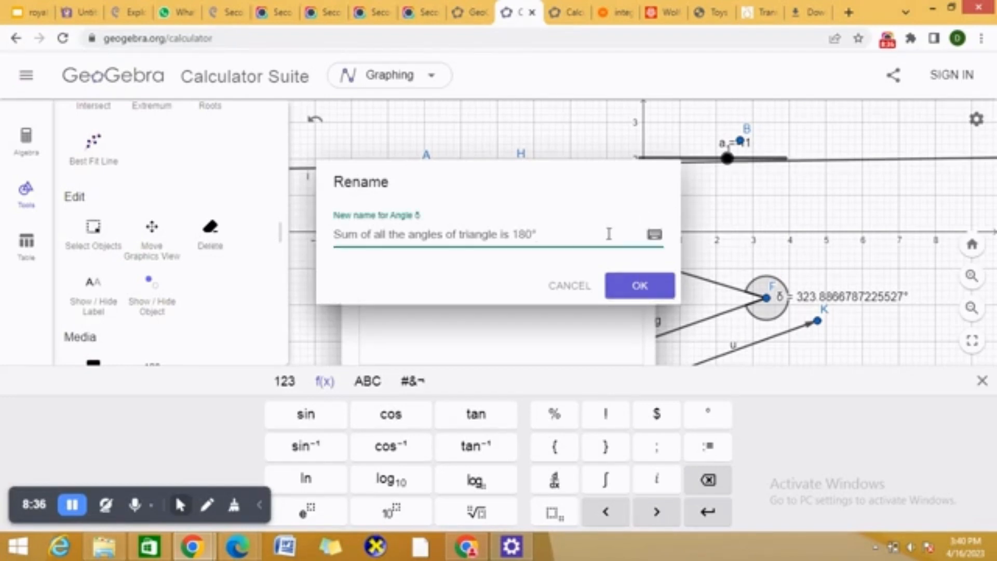
key(BackSpace)
key(BackSpace)
key(BackSpace)
key(BackSpace)
key(BackSpace)
key(BackSpace)
key(BackSpace)
key(BackSpace)
key(BackSpace)
key(BackSpace)
key(BackSpace)
key(BackSpace)
key(BackSpace)
key(BackSpace)
key(BackSpace)
key(BackSpace)
key(BackSpace)
key(BackSpace)
key(BackSpace)
key(BackSpace)
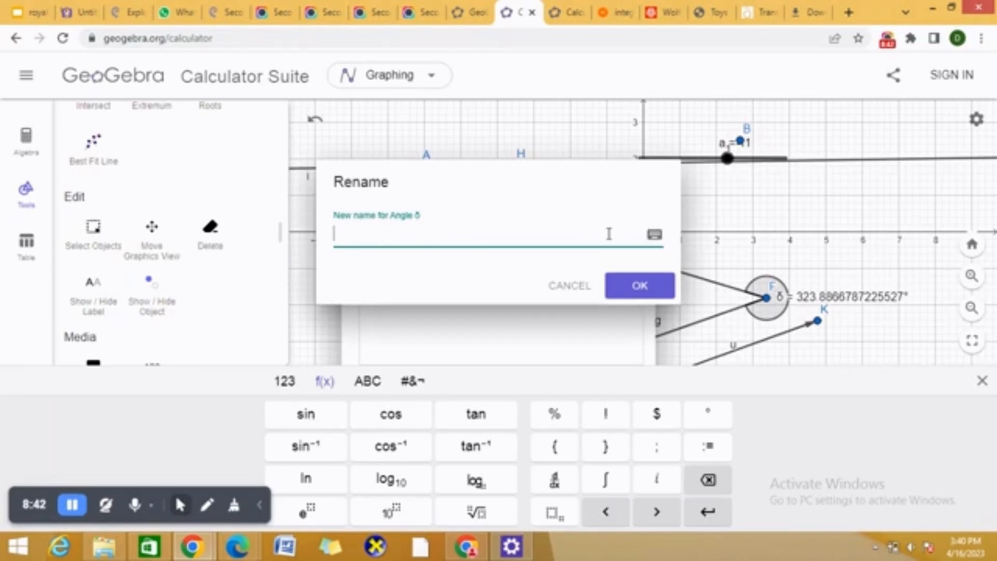
click(629, 292)
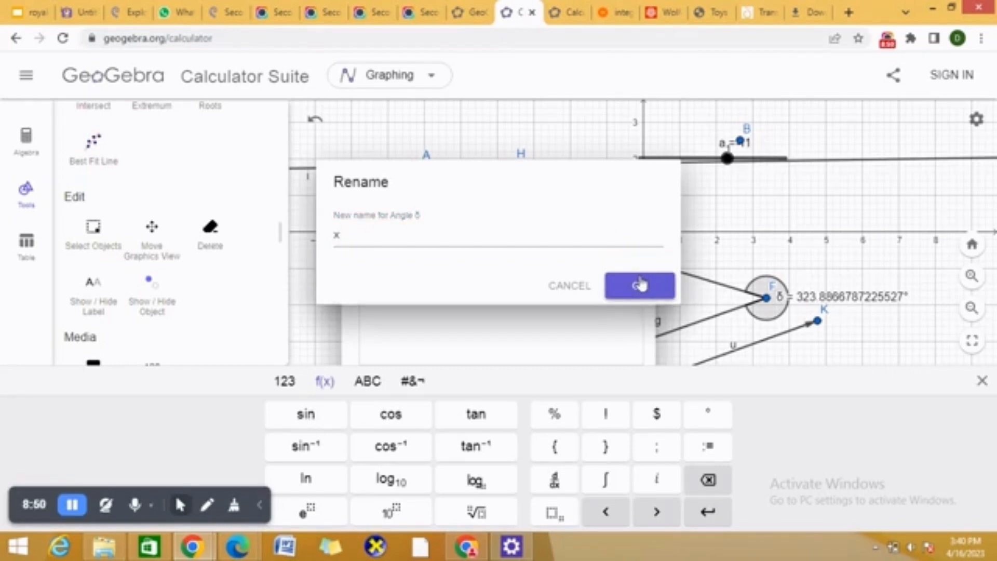
click(574, 291)
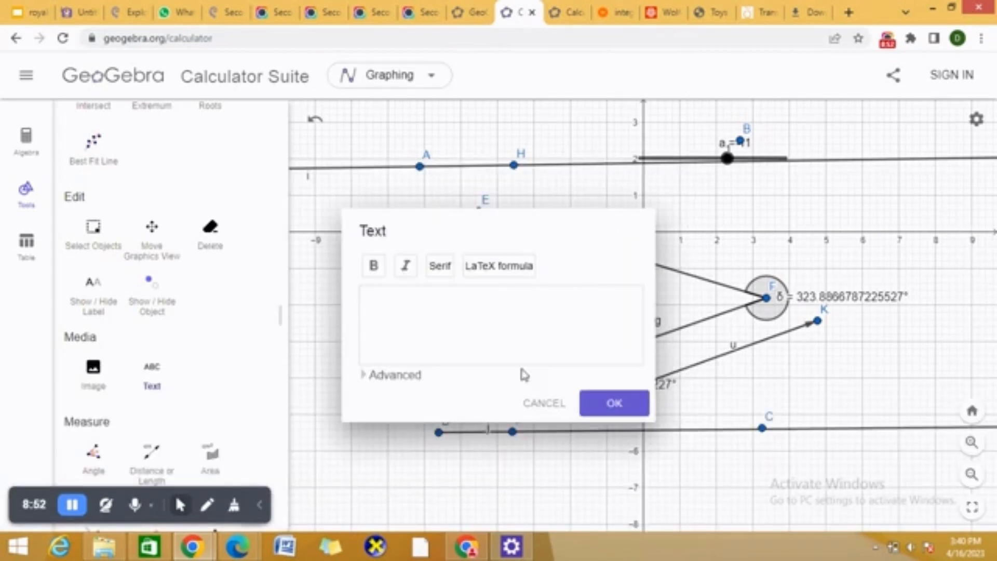
click(549, 412)
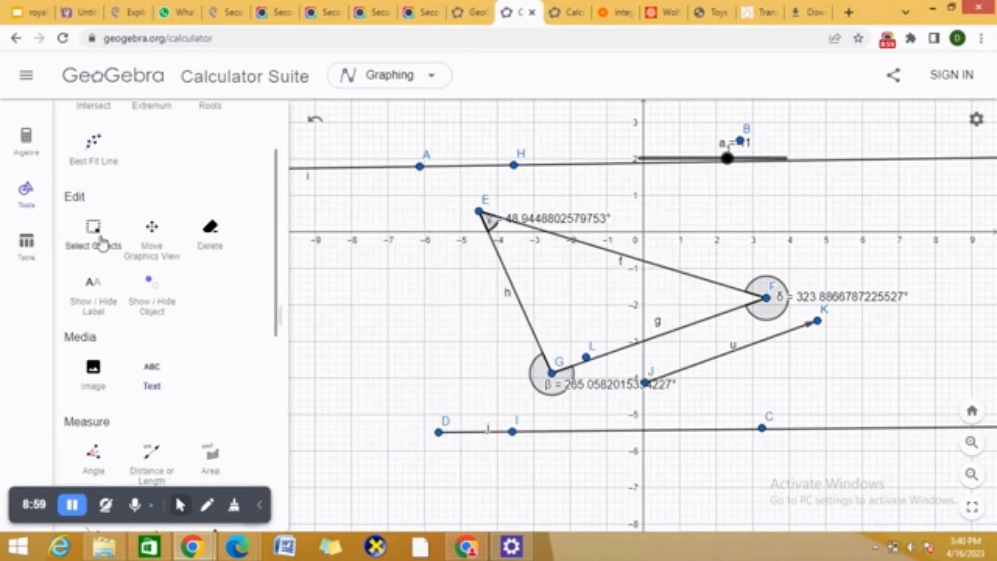
- Duplicate the triangle, its angles and the vector in place, and delete the line through A and H and the ray from D
click(102, 242)
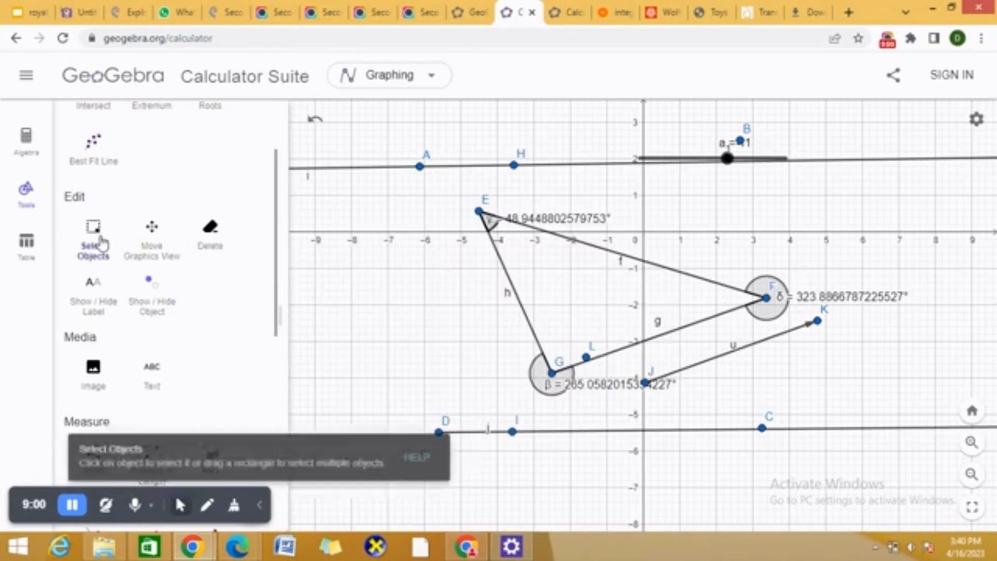
drag(425, 199, 923, 408)
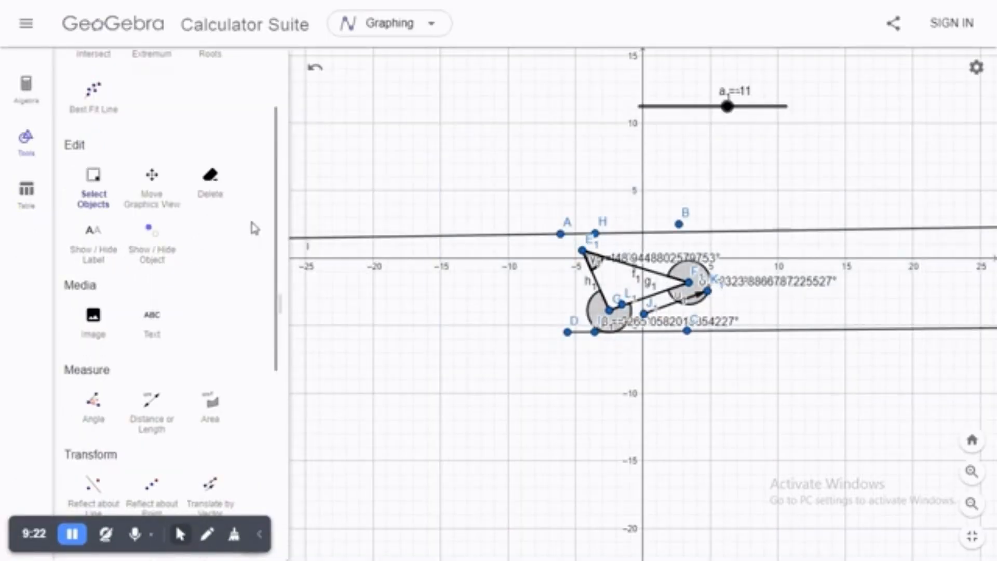
click(217, 189)
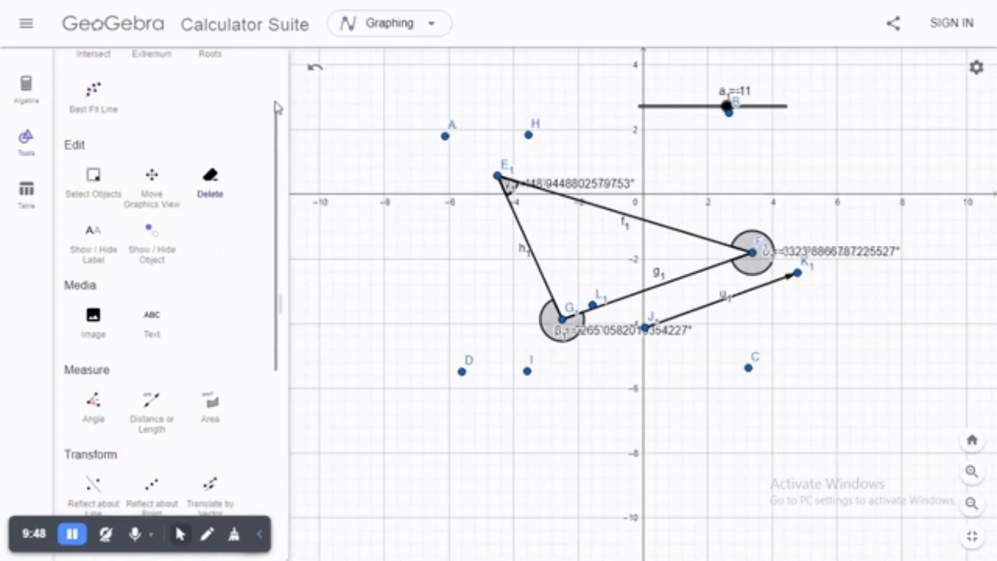
- Draw a circle below the triangle with its centre at about (-3.2, -6.8) through a point at about (-1.7, -8.4)
scroll(278, 106, up, 3)
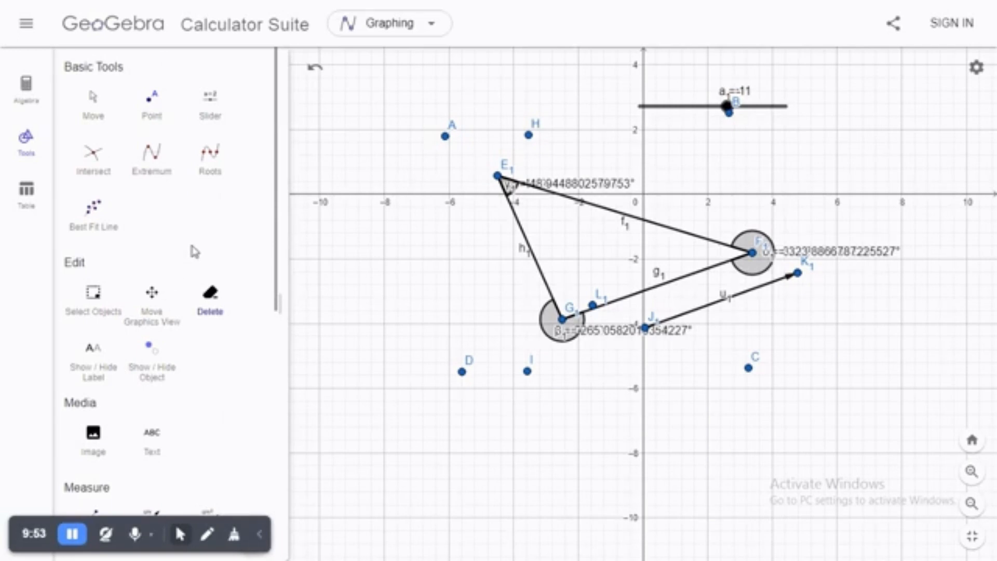
click(151, 158)
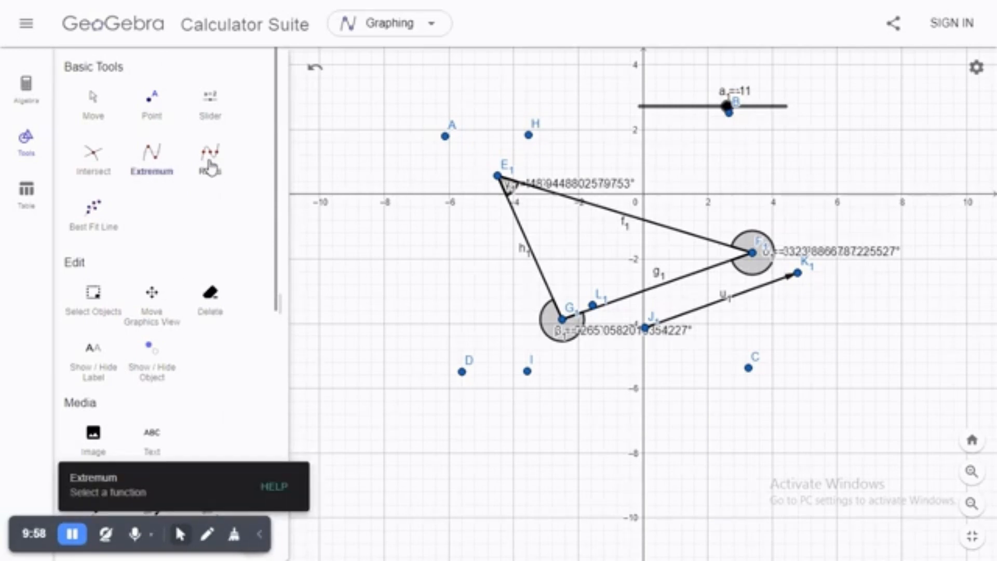
click(210, 166)
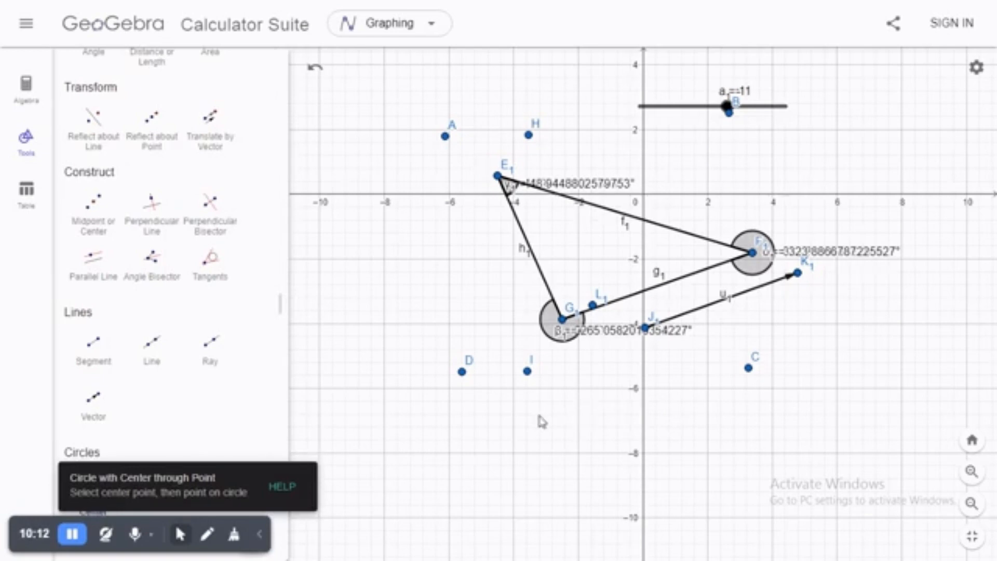
click(539, 414)
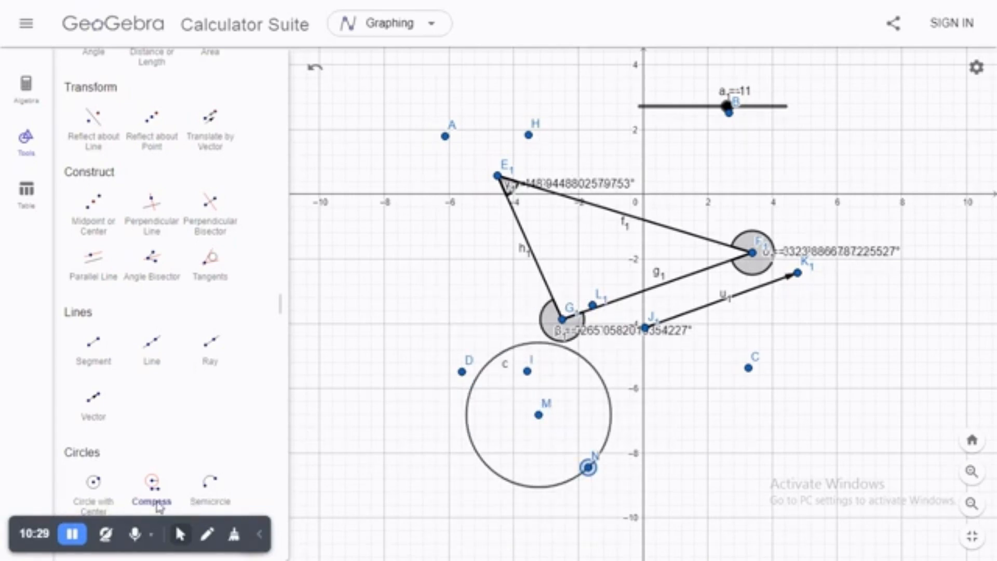
- Consult the Compass tool's help and draw a compass circle centred at H with the distance AH as radius
click(152, 491)
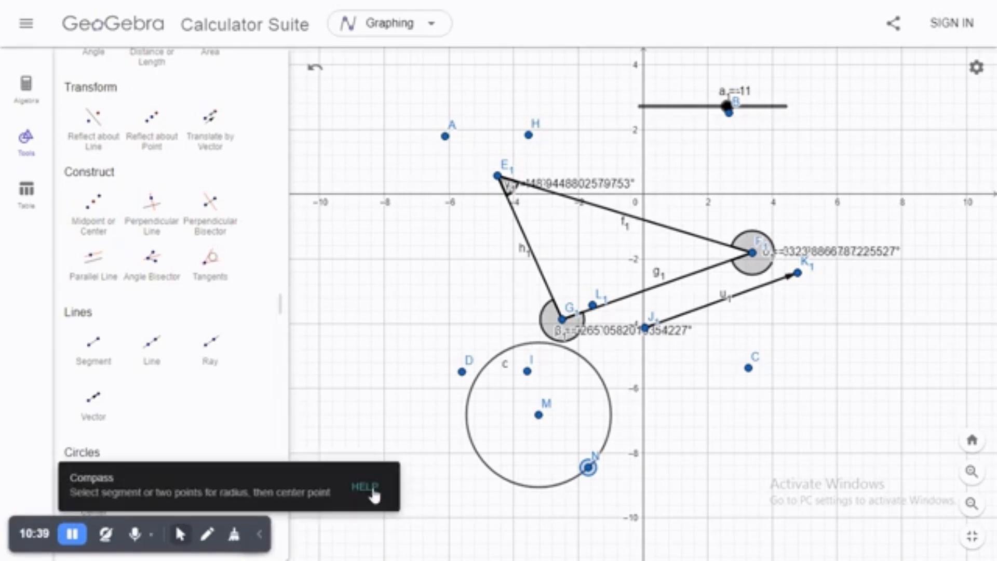
click(372, 488)
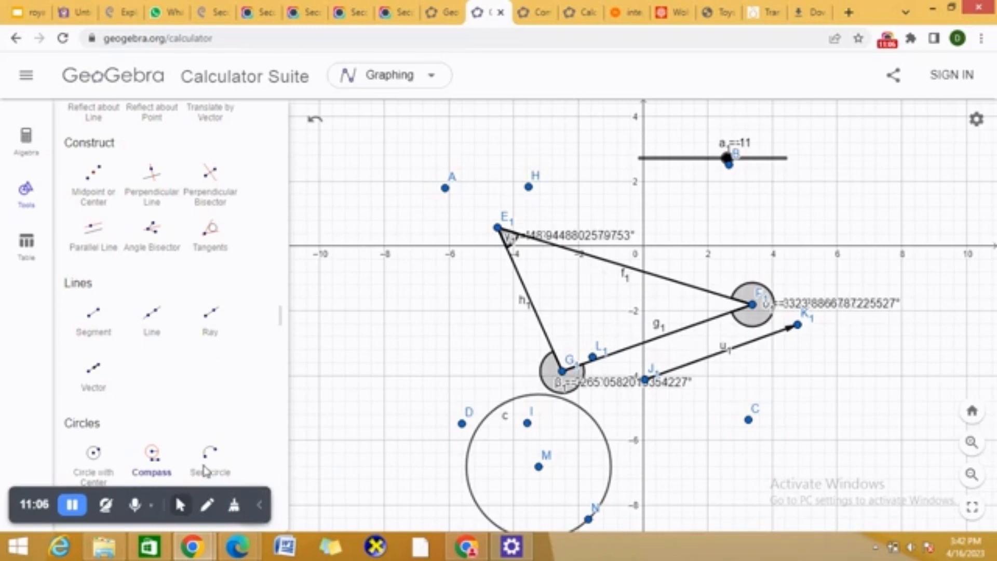
click(218, 473)
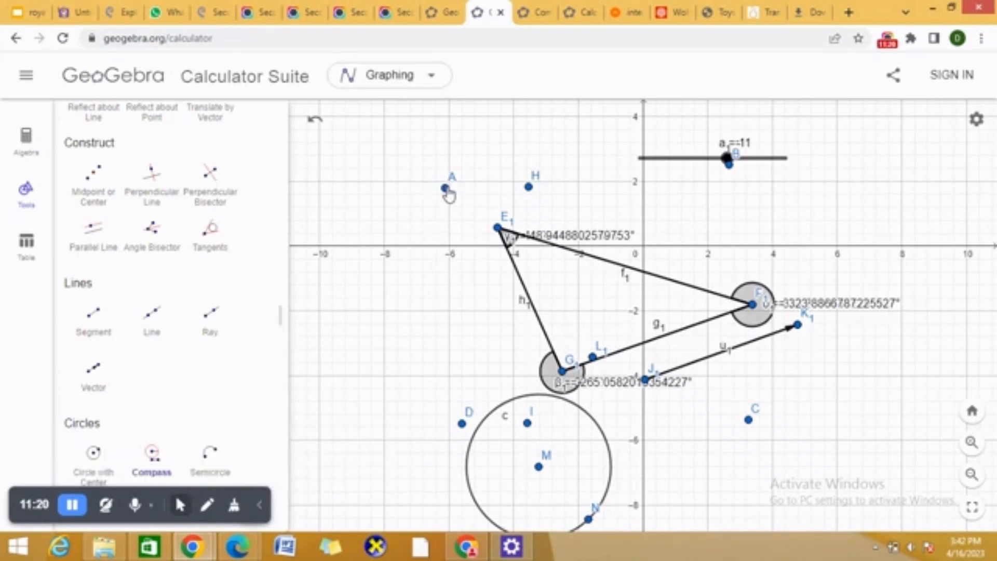
click(446, 188)
click(529, 187)
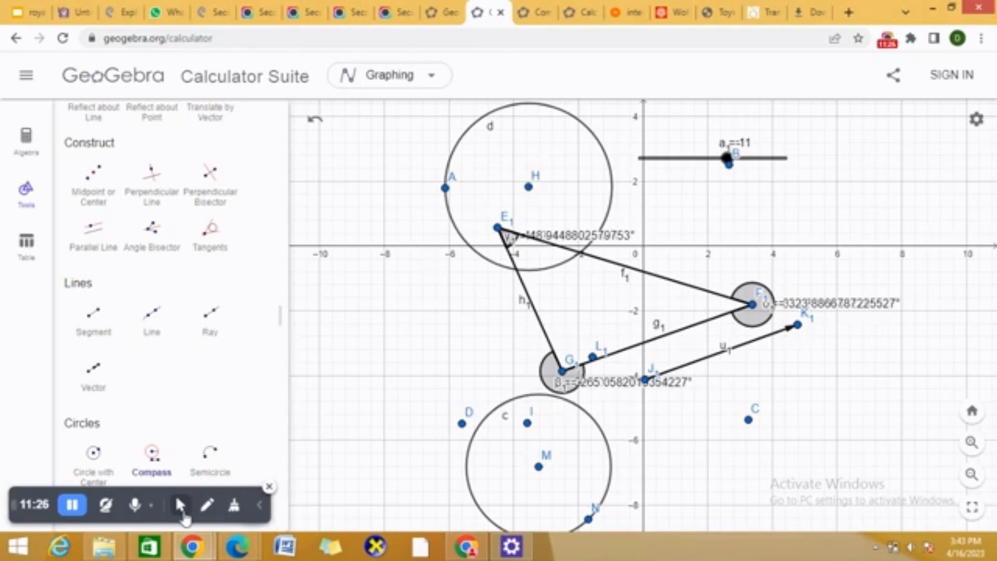
click(182, 512)
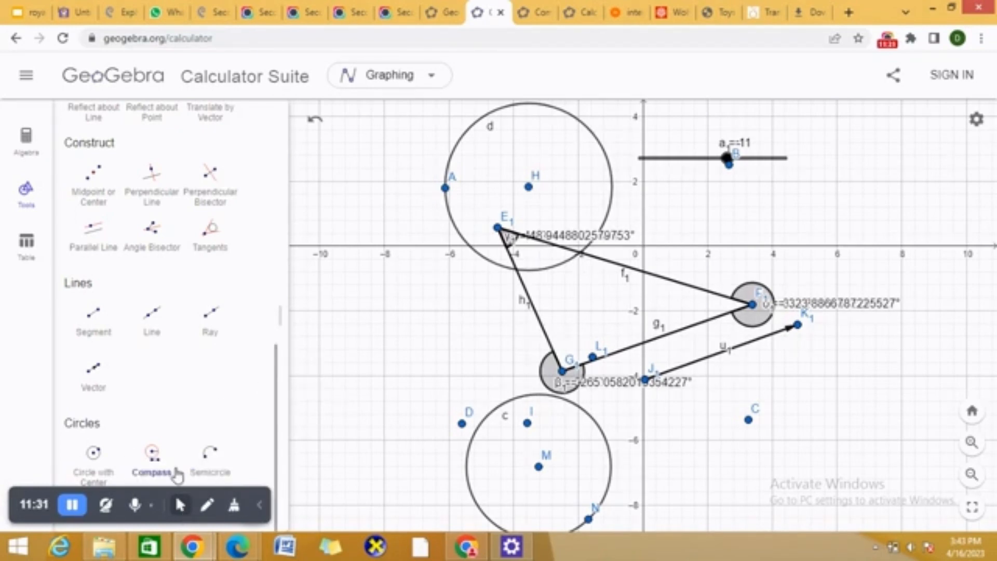
- Draw three semicircles, from C to the vector's tip K, from D to I, and from M to N
click(227, 476)
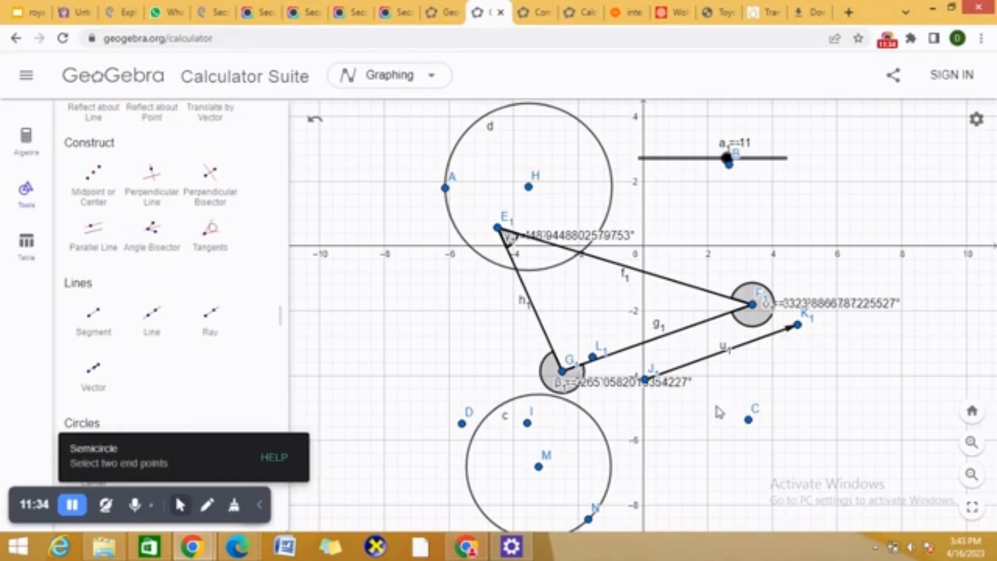
click(748, 420)
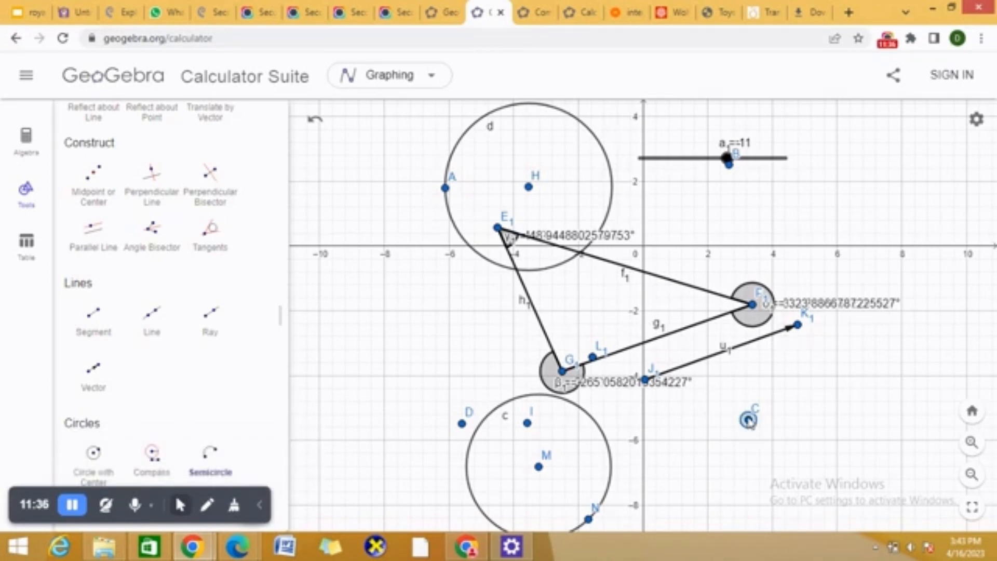
click(796, 328)
click(461, 423)
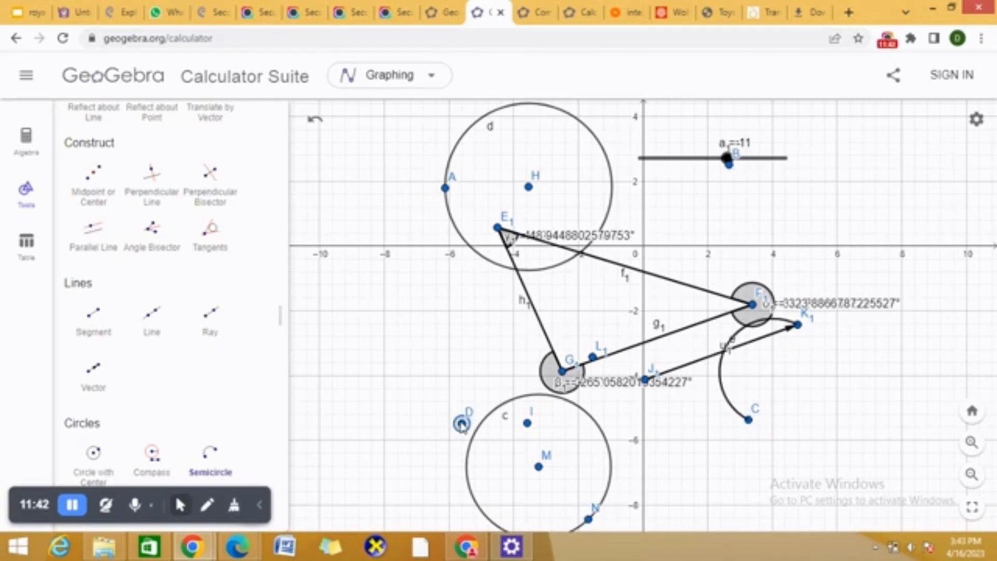
click(528, 424)
click(538, 466)
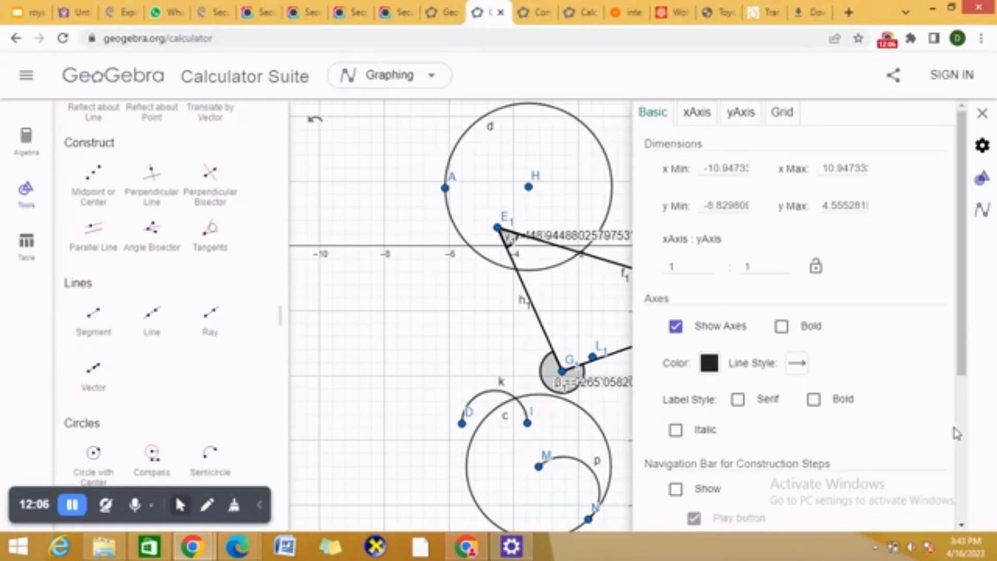
- Review the Algebra settings and the Global settings, and close the settings
click(987, 221)
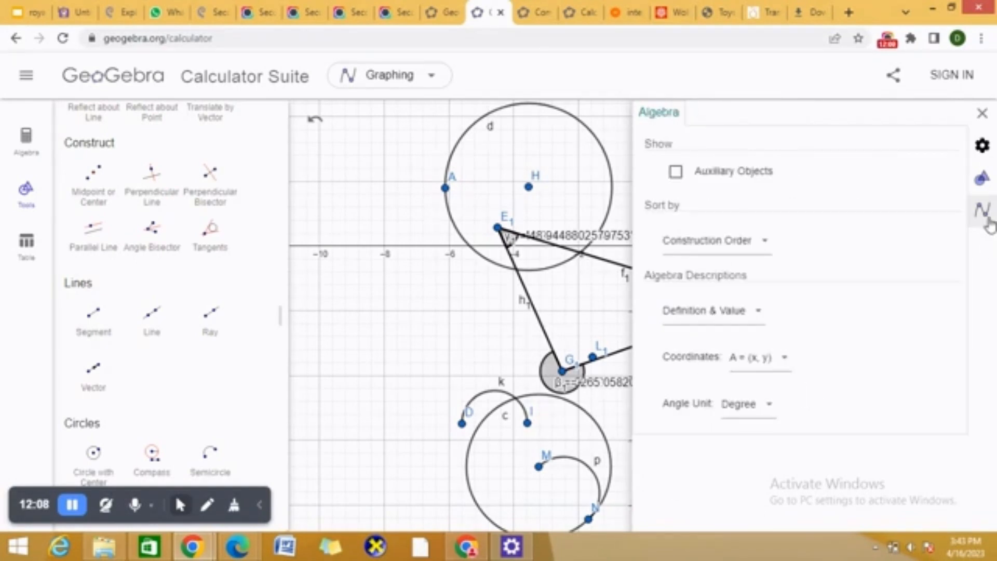
click(982, 144)
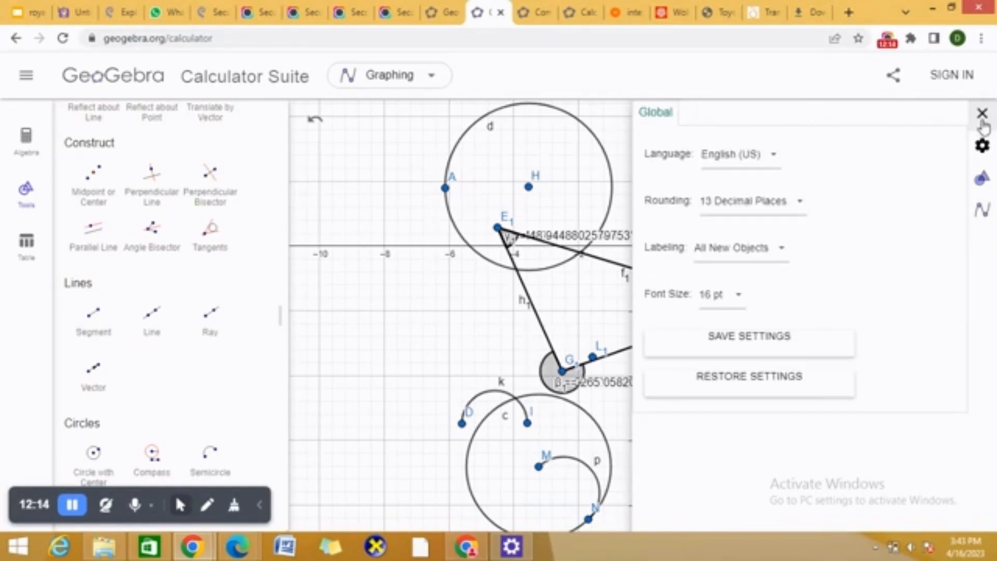
click(982, 114)
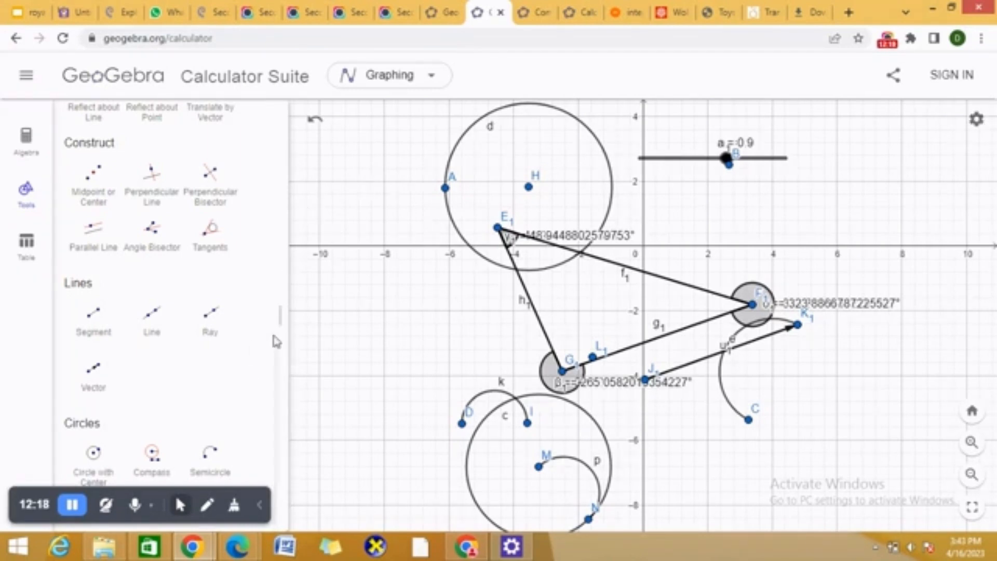
- Delete point B beside the handle of slider a
scroll(279, 335, up, 6)
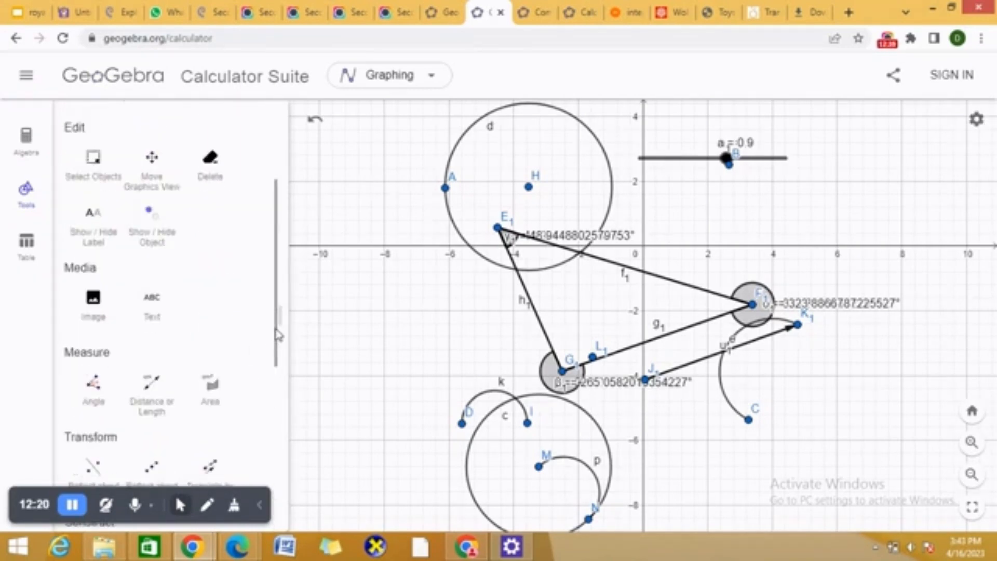
click(209, 168)
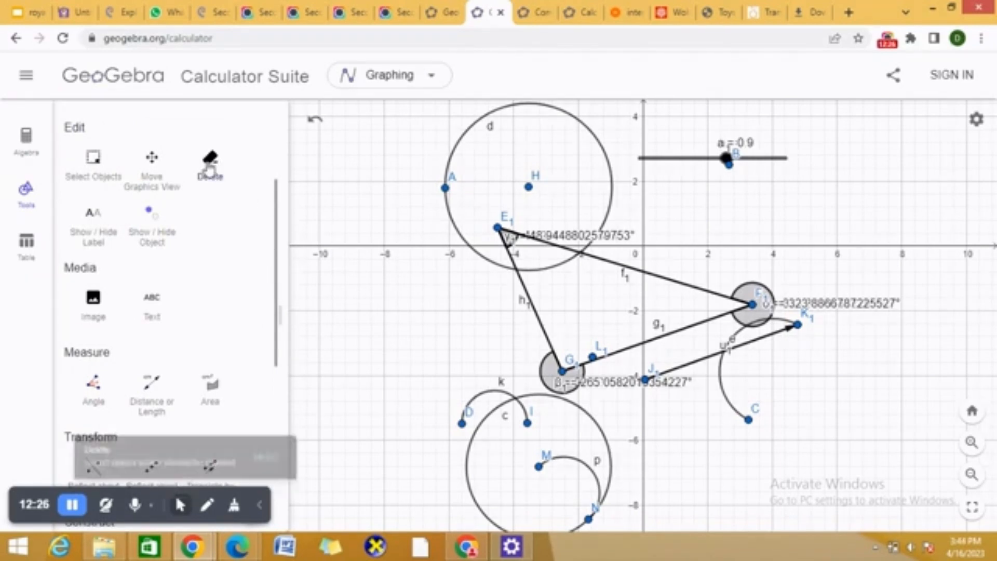
click(727, 167)
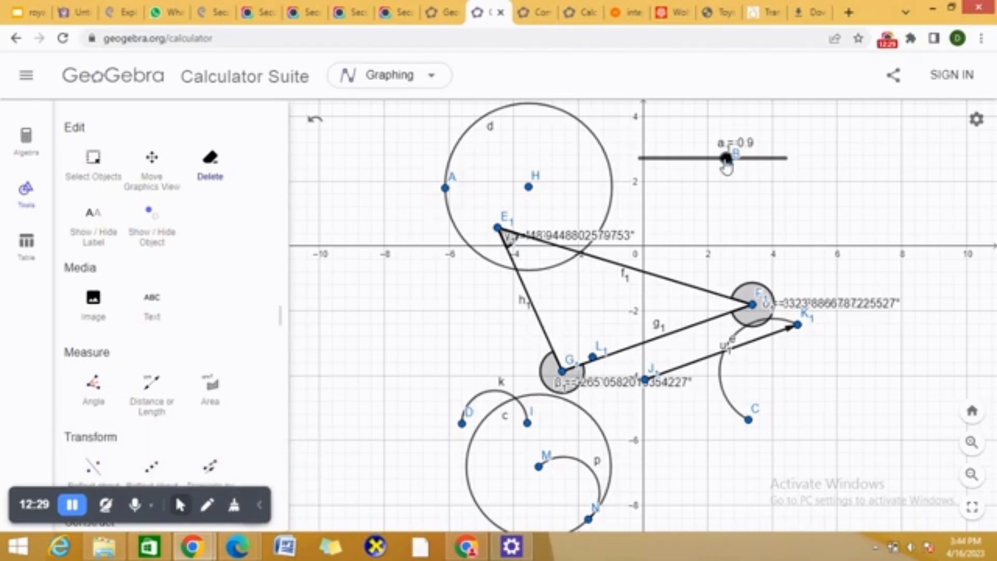
- Look at the table of values and review the algebra list down to its last entries
click(26, 243)
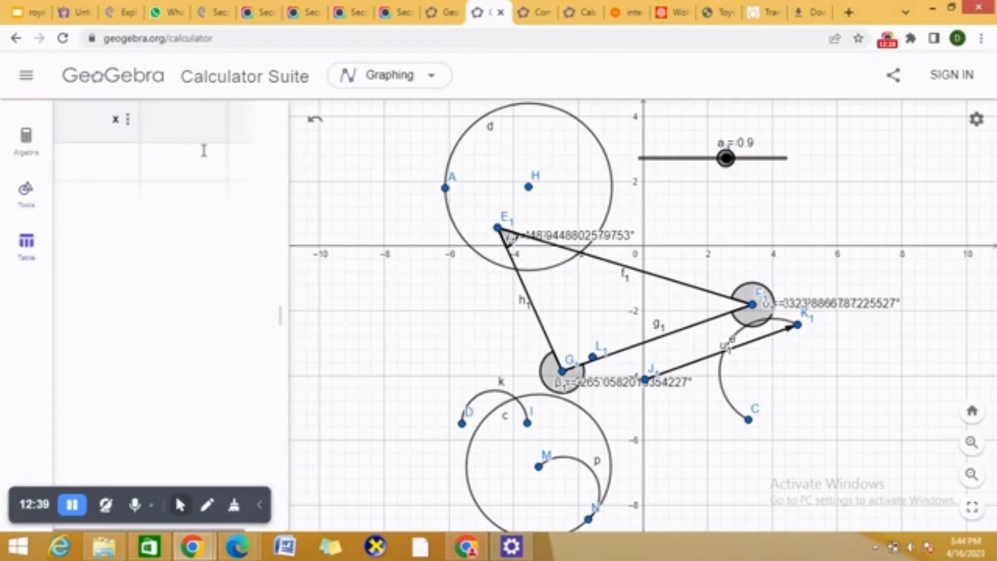
click(27, 138)
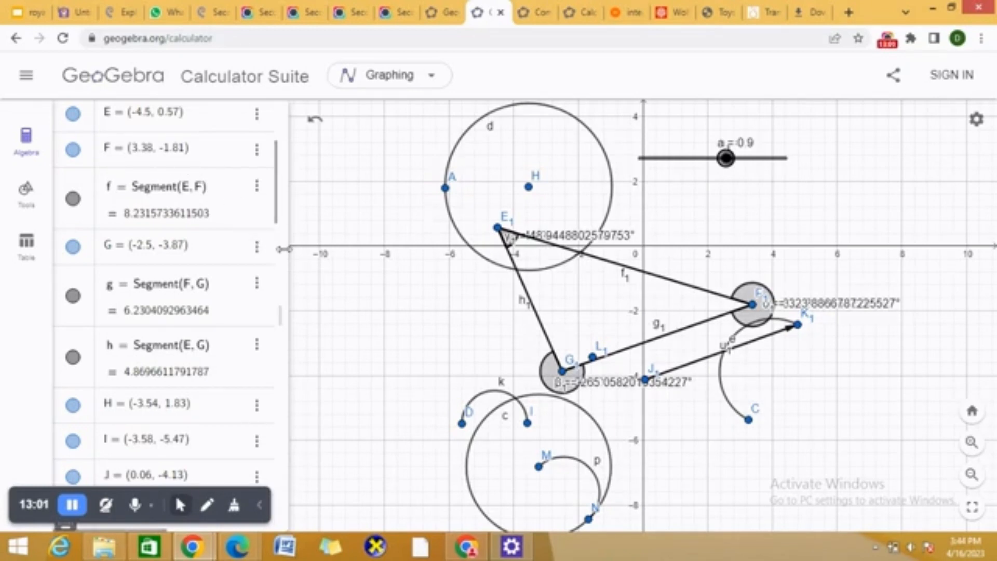
scroll(277, 250, down, 7)
drag(279, 251, 278, 472)
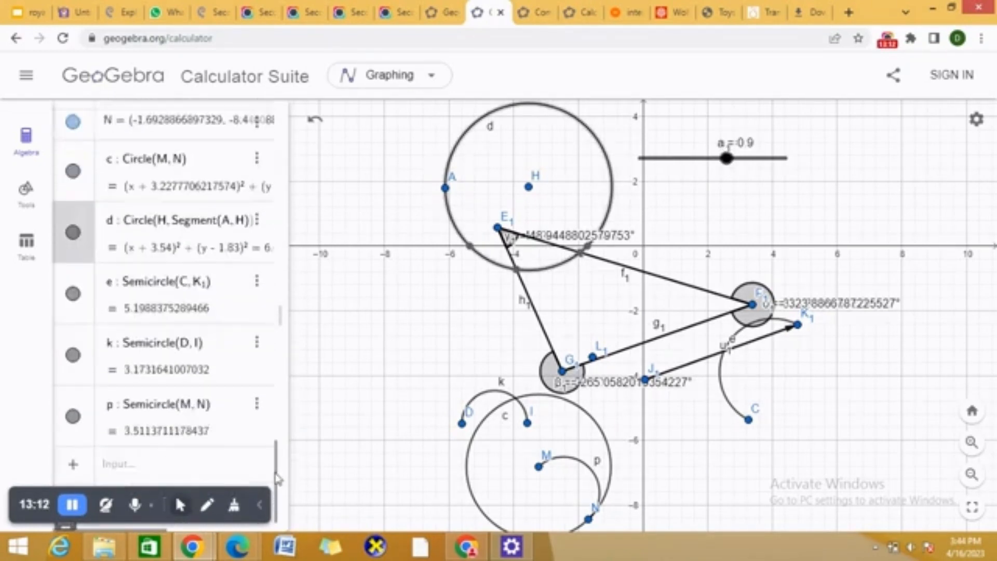
- Define the vector z = (2, 2) as a new entry in the algebra list
click(172, 430)
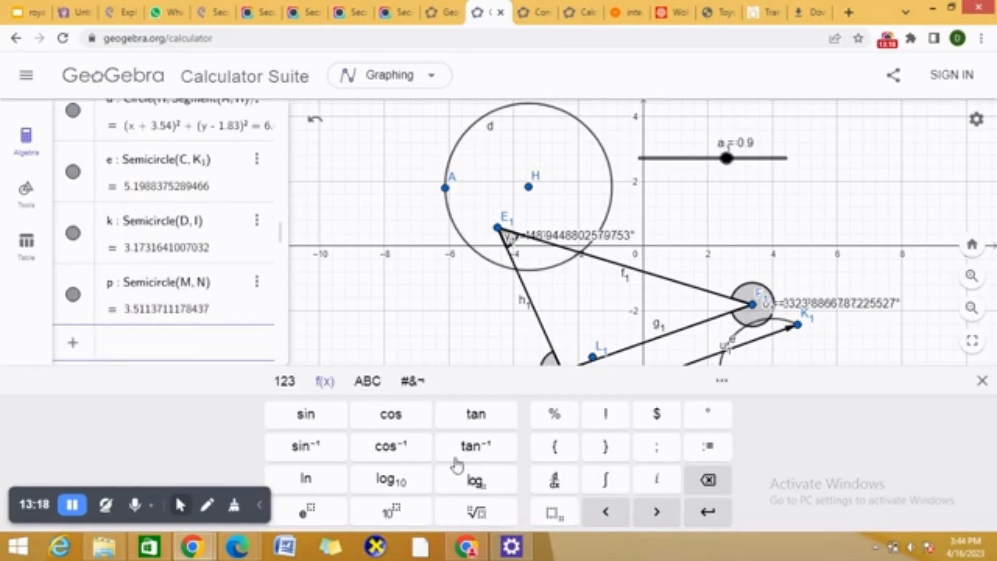
click(362, 385)
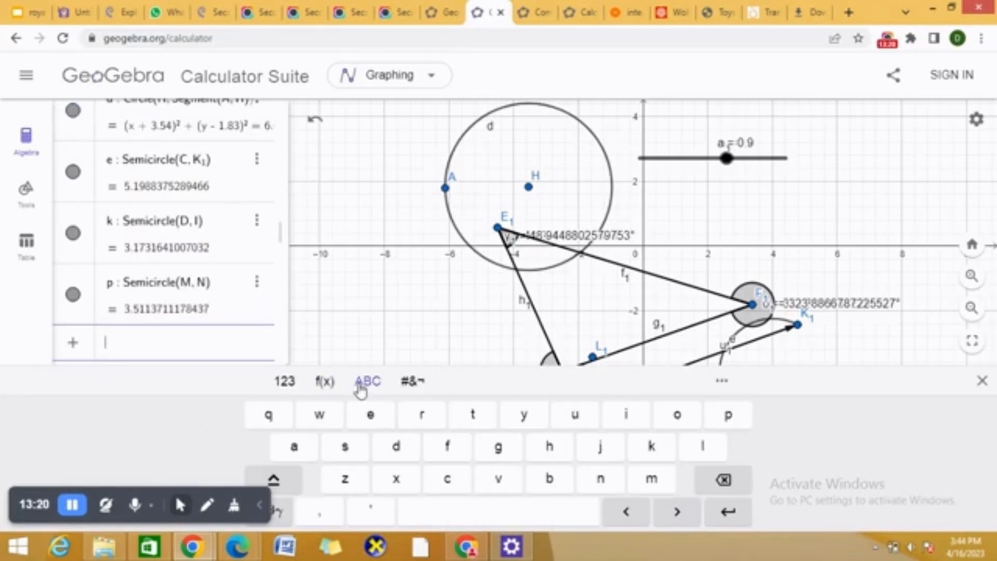
click(344, 488)
click(325, 380)
click(285, 381)
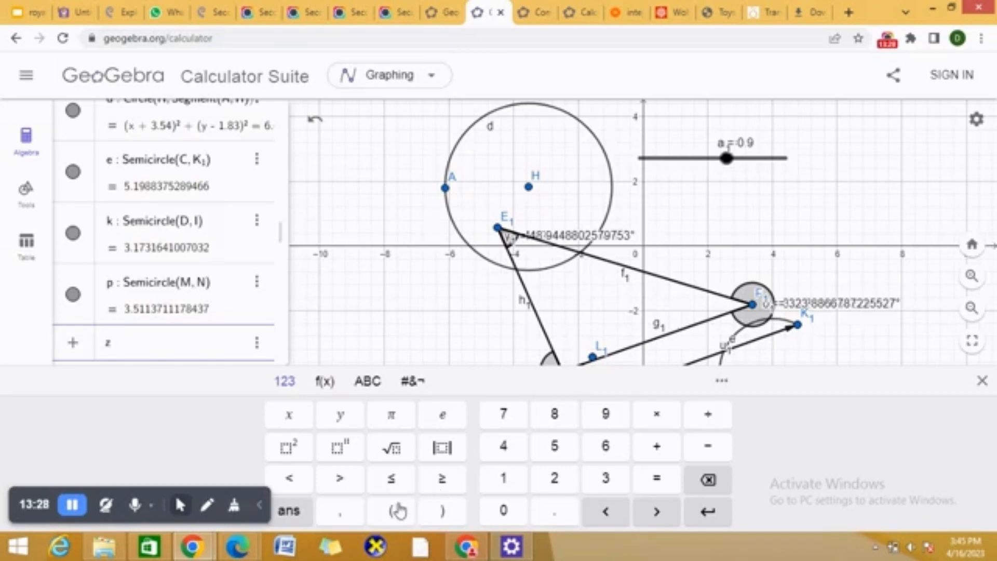
click(397, 486)
click(708, 480)
click(657, 477)
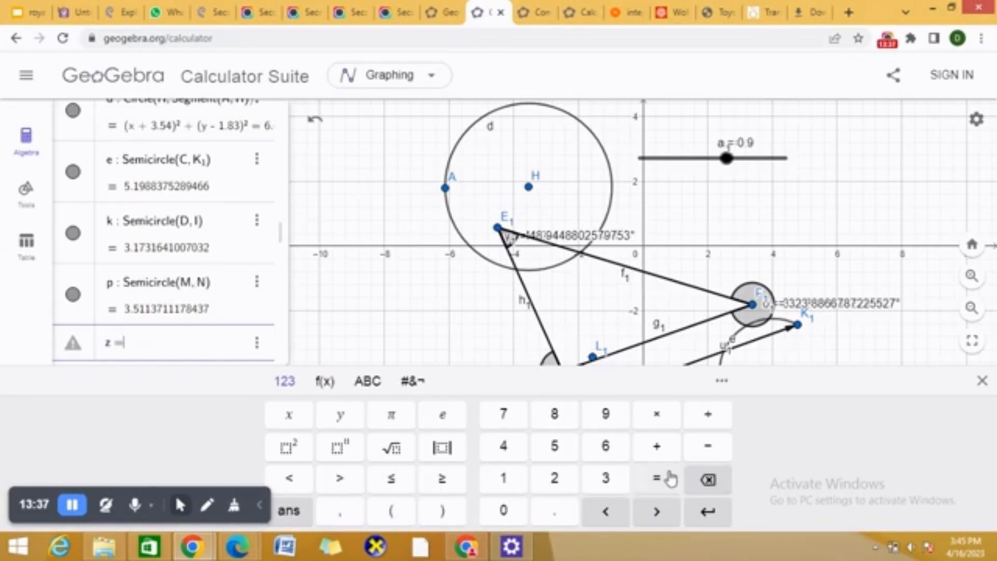
click(393, 512)
click(555, 478)
text(,)
click(555, 478)
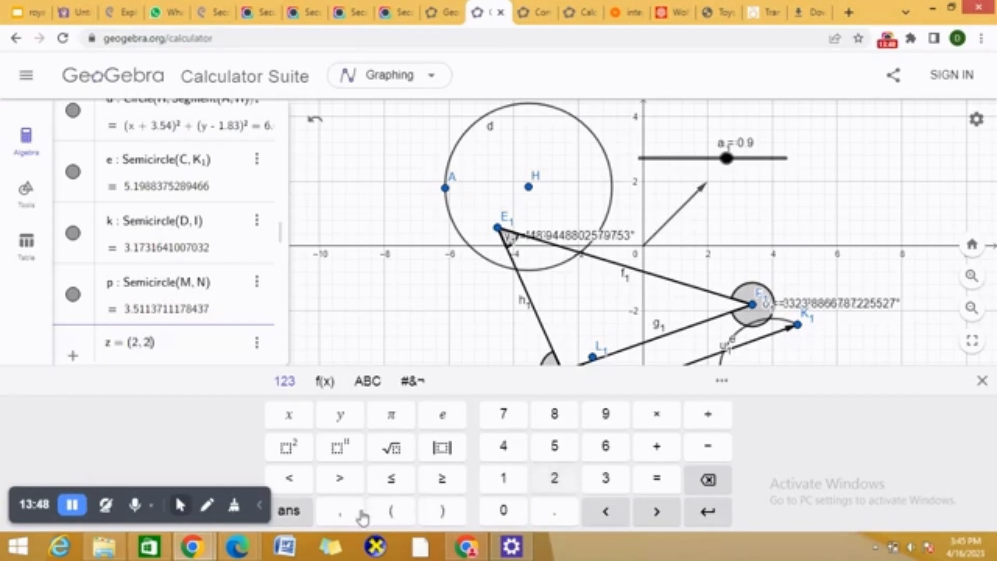
key(Return)
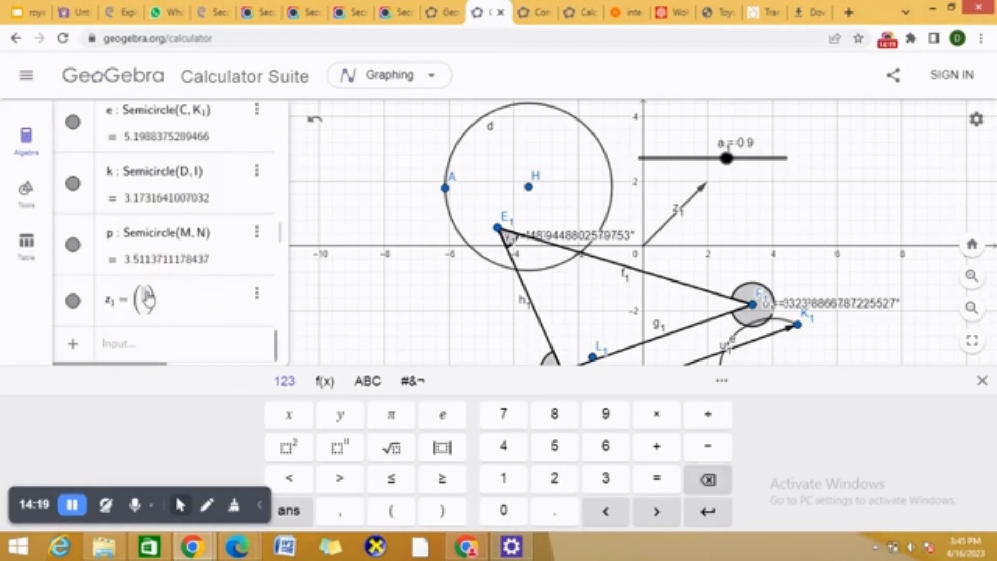
- Replace the vector z entry with B = (2, 2)
click(657, 480)
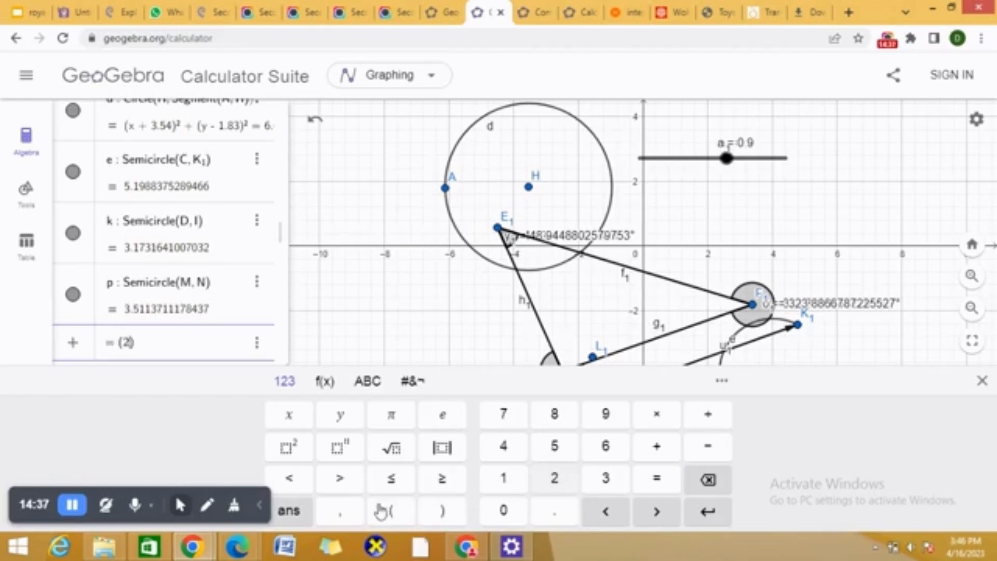
click(340, 510)
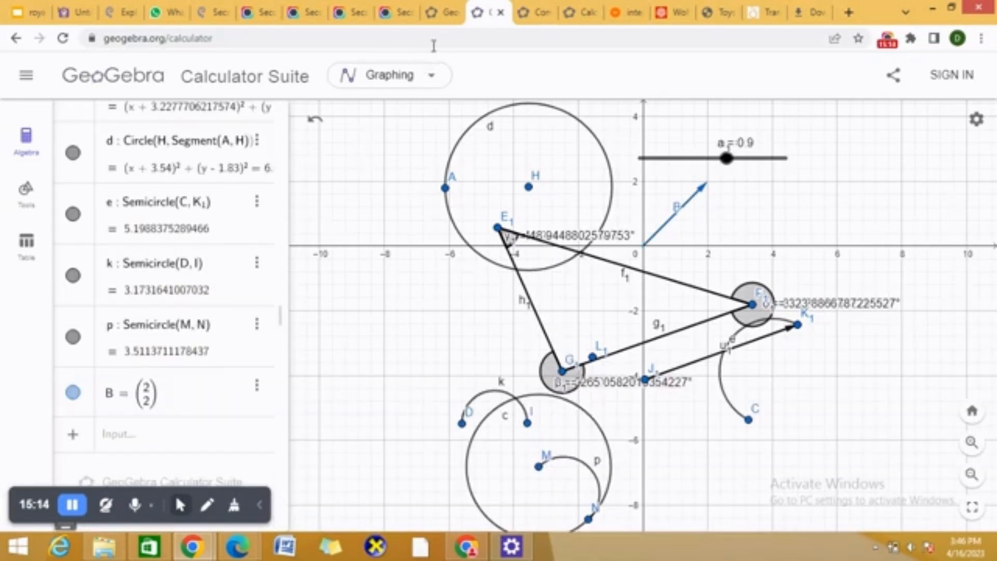
- Switch from Graphing to the 3D Calculator for a look, and on to the Geometry calculator
click(437, 83)
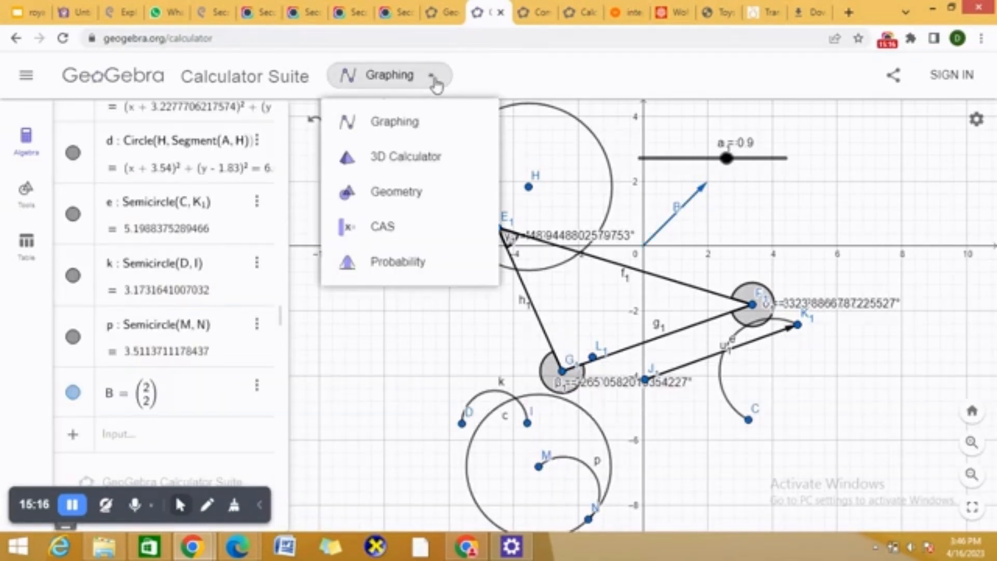
click(436, 166)
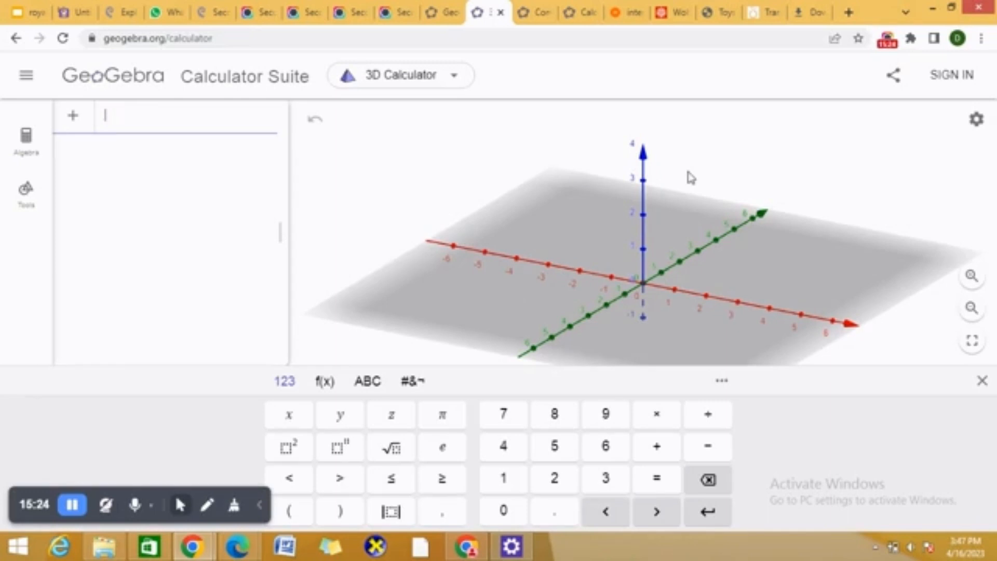
click(400, 75)
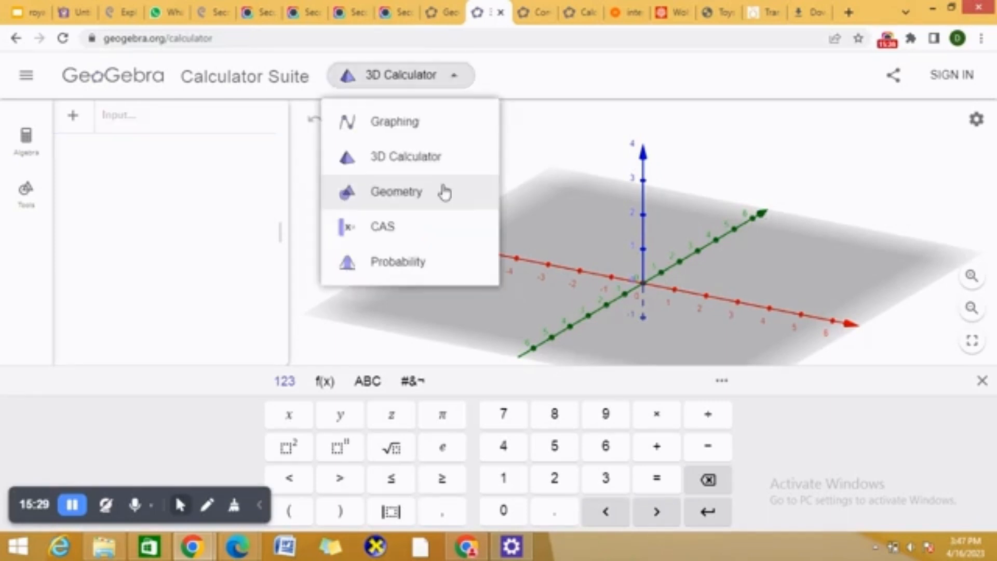
click(443, 192)
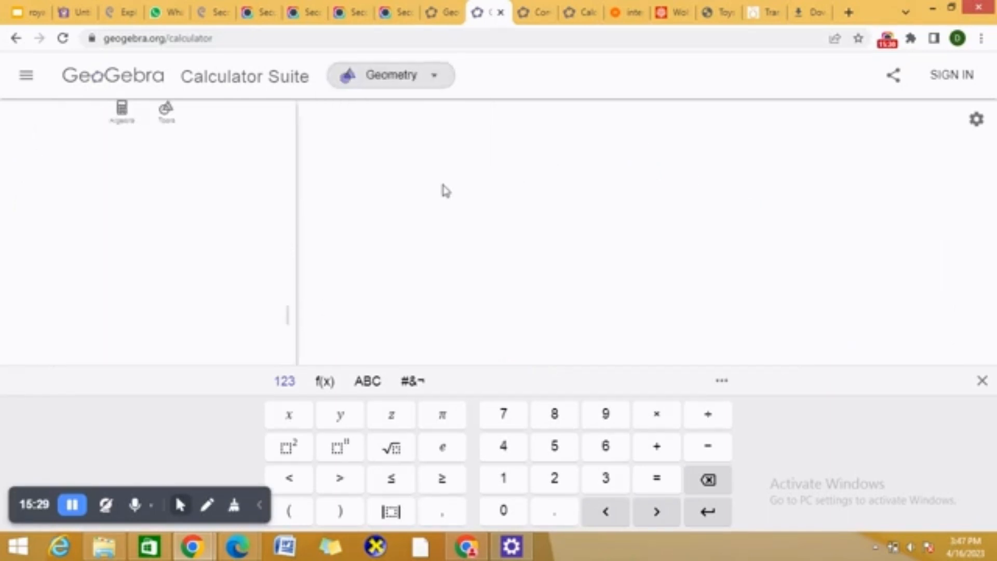
- Show the axes and the grid with major and minor gridlines in the Geometry view
right_click(467, 214)
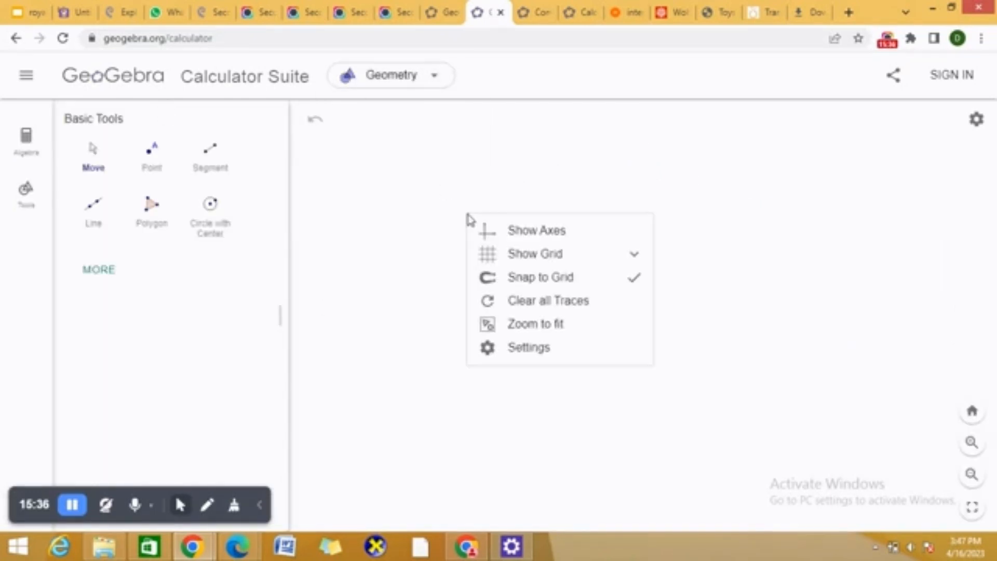
click(523, 254)
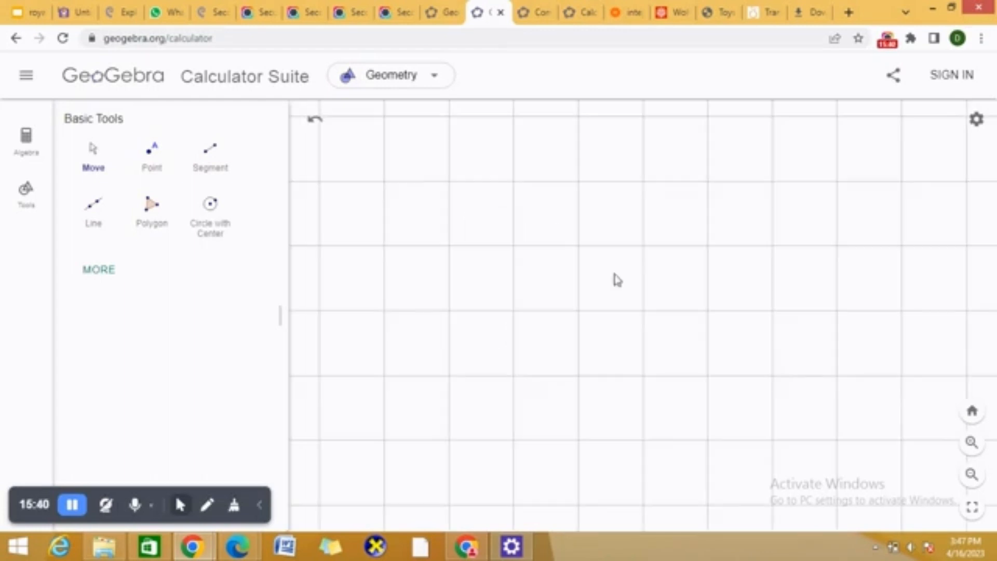
right_click(615, 276)
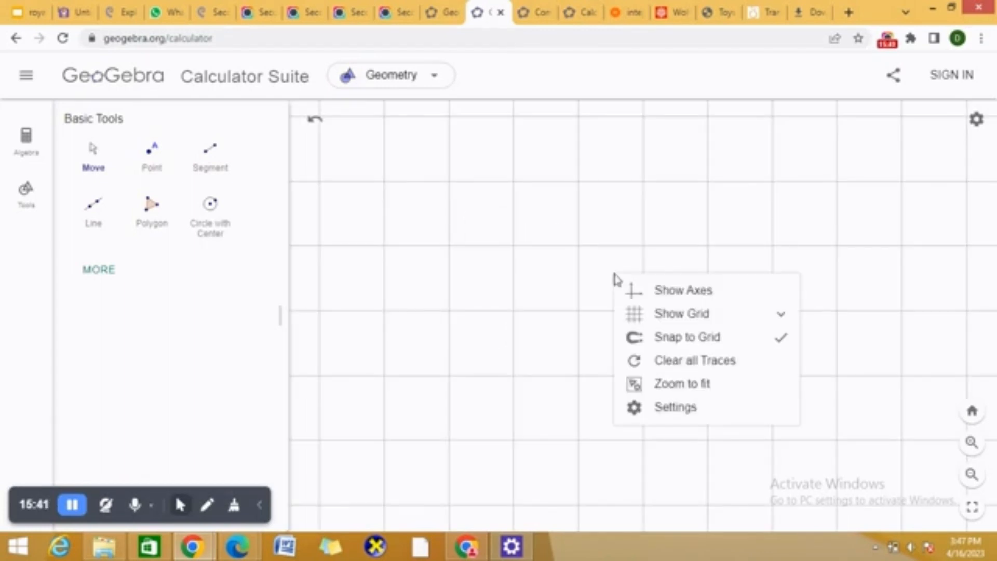
click(661, 290)
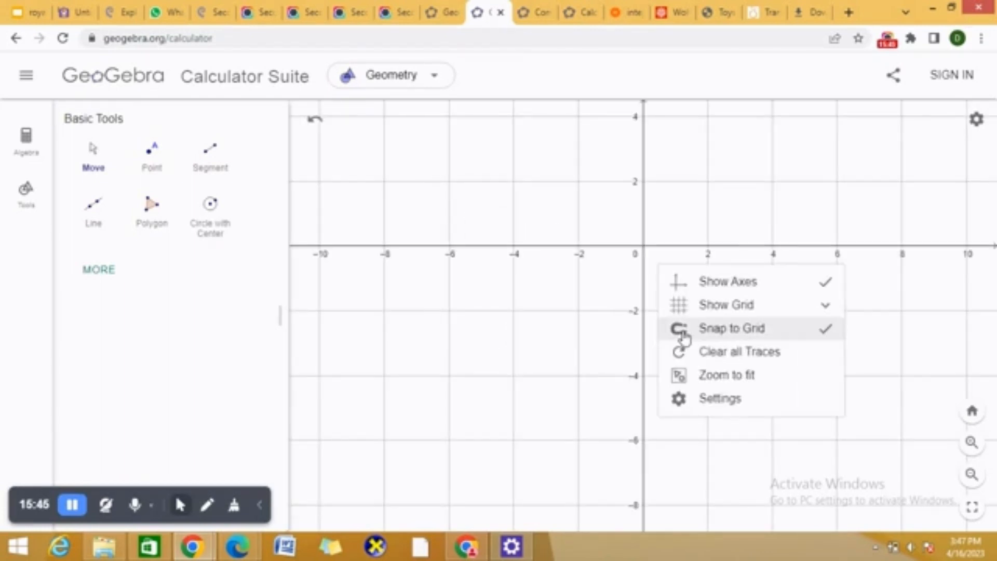
click(683, 332)
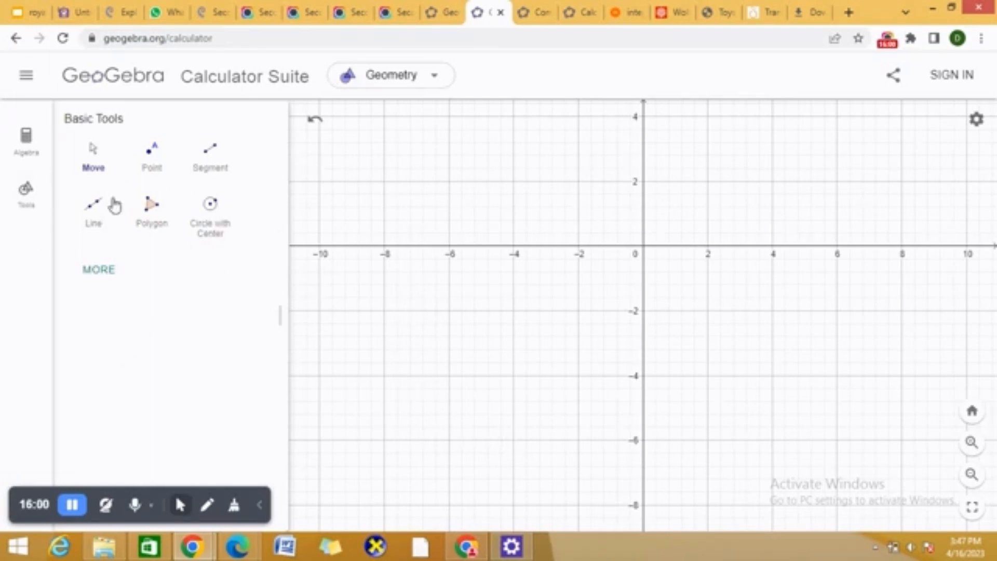
- Switch to the CAS calculator for a look, and on to the Probability calculator
click(391, 75)
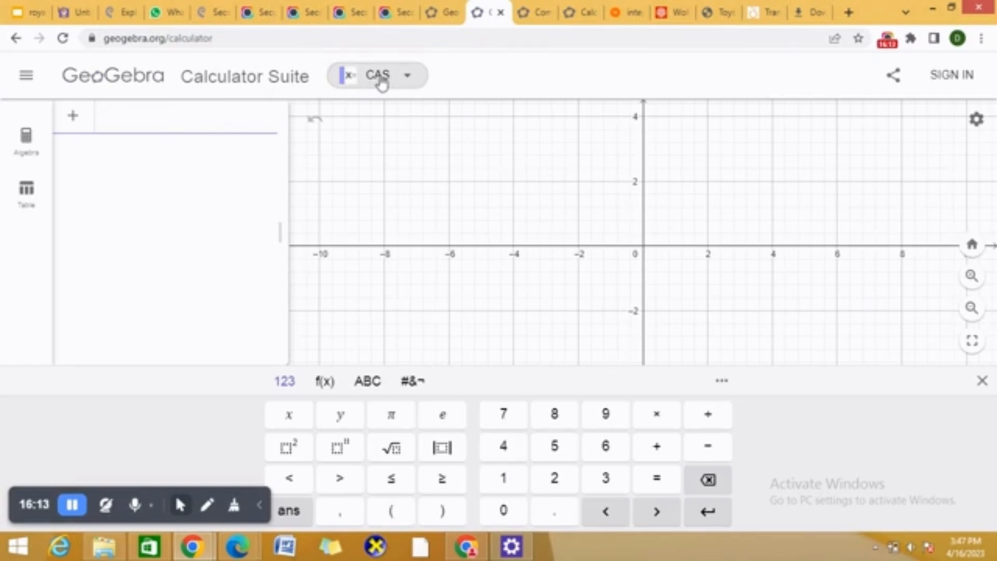
click(407, 78)
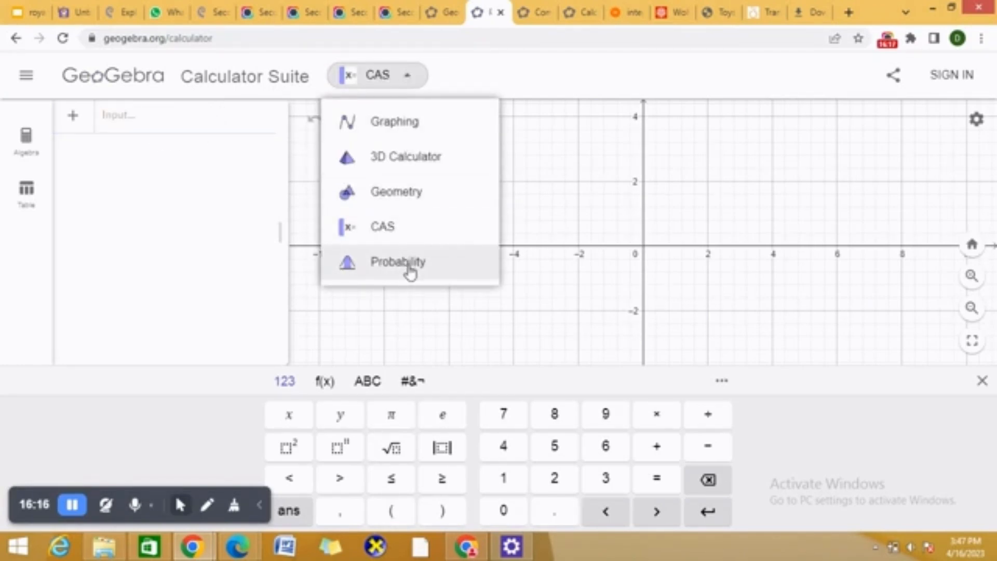
click(410, 271)
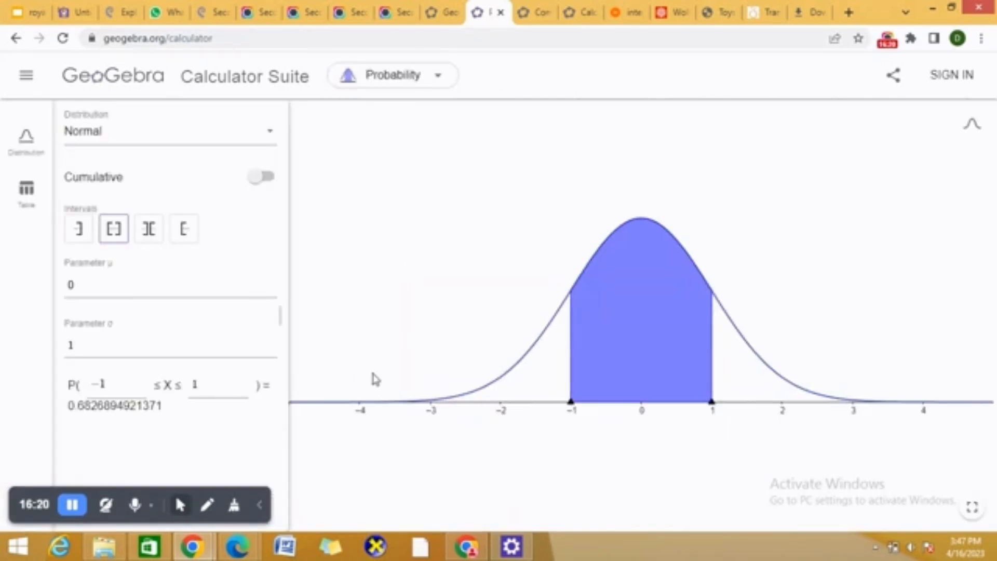